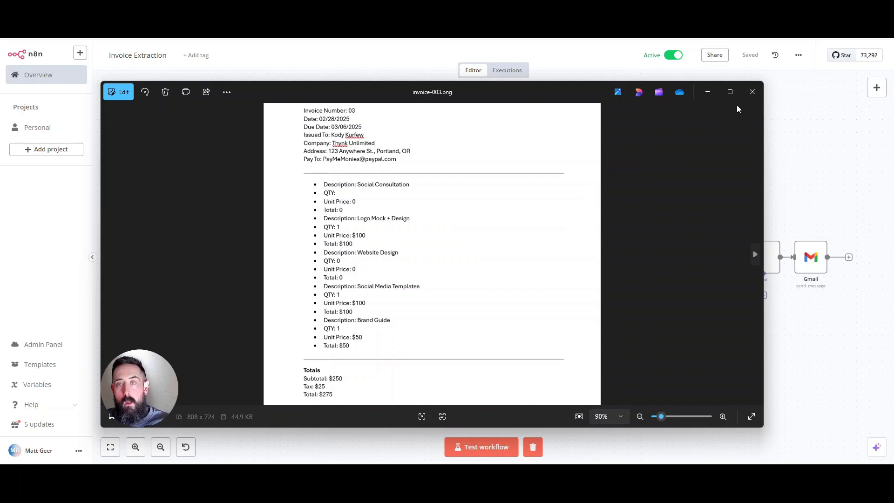
Close the invoice preview and upload invoice-003.png to the Invoices - Automations folder in Google Drive
left_click(752, 93)
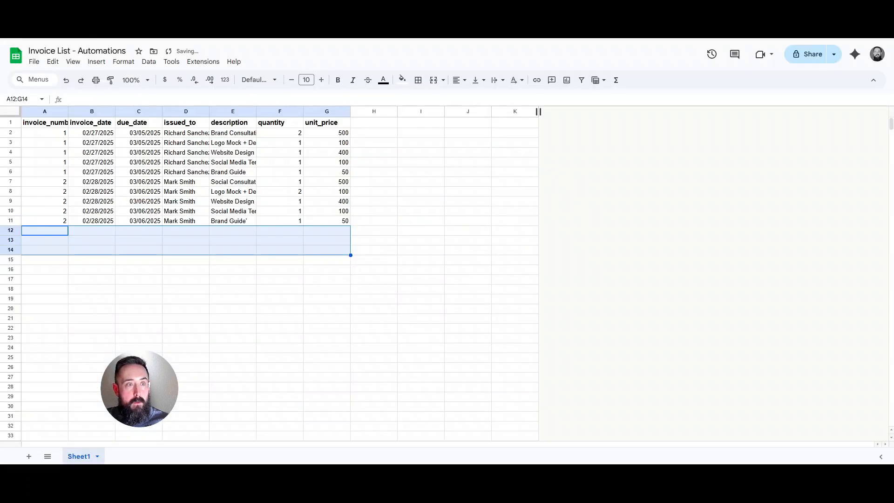
left_click(255, 349)
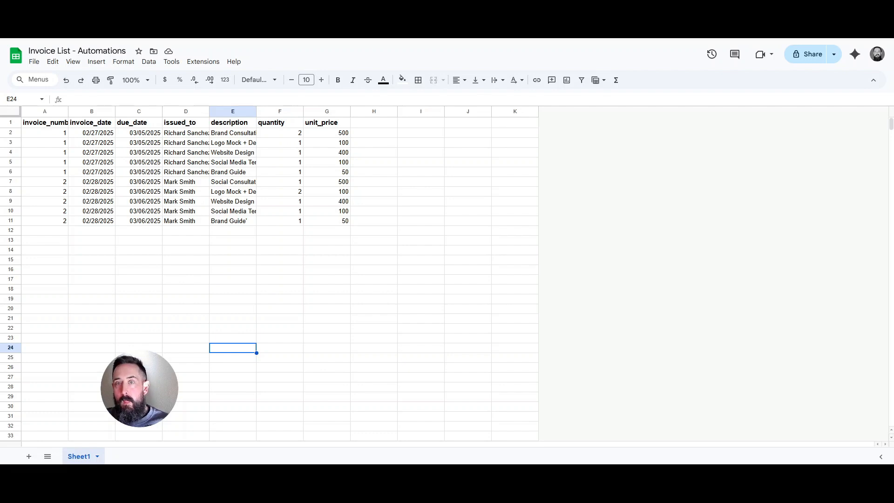
key("ctrl+Tab")
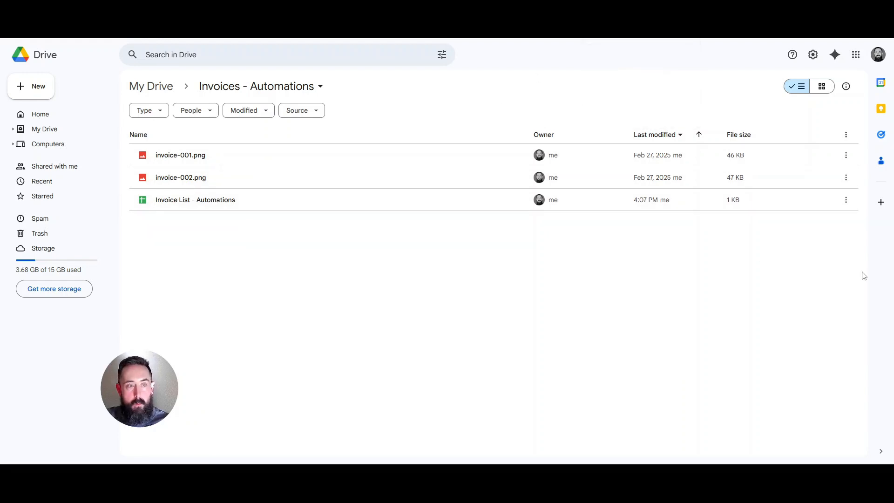
left_click_drag(884, 280, 233, 260)
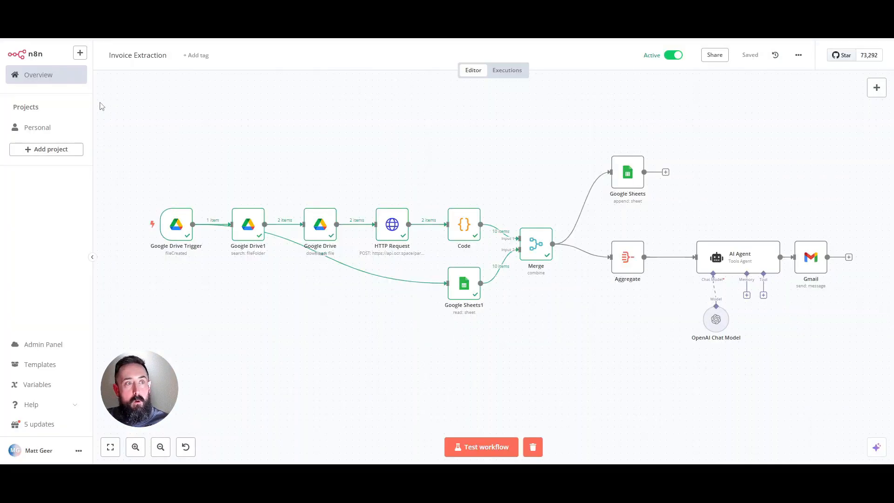
Check the "Invoice sent / received" email in Gmail and display the Invoice Extraction workflow's 31 Mar 16:10:14 execution in n8n
left_click(513, 71)
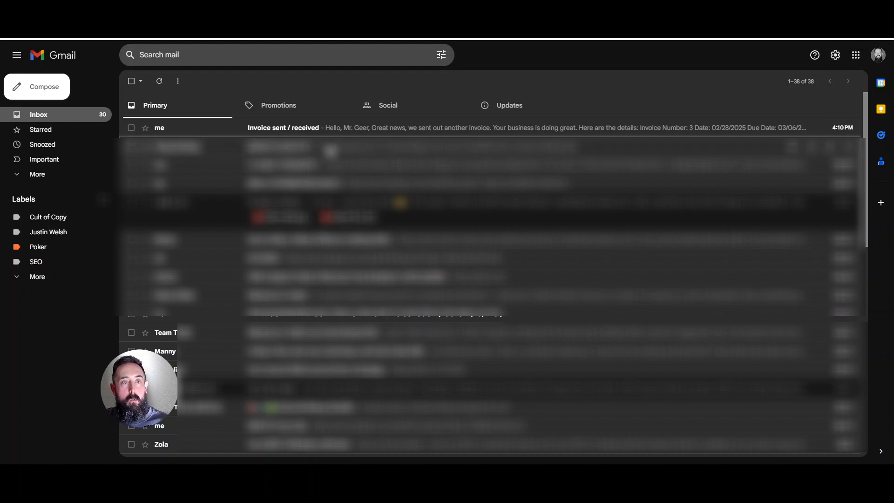
left_click(346, 133)
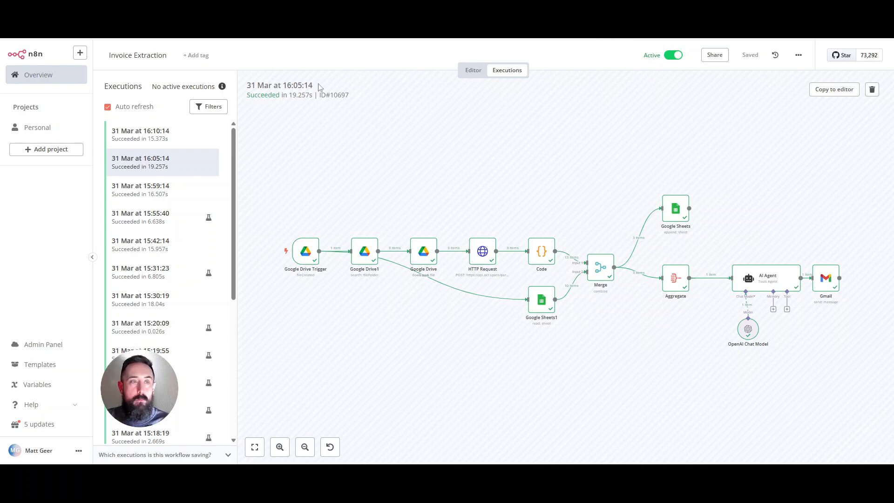
left_click(190, 140)
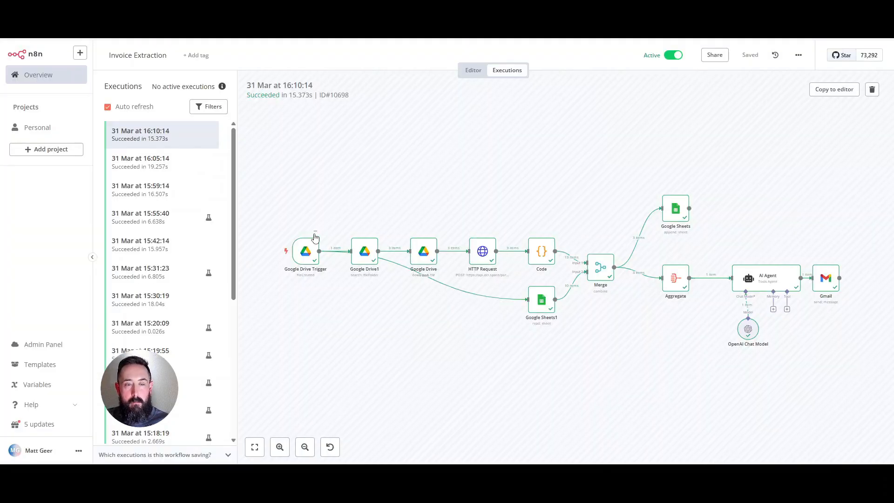
Inspect the Google Drive Trigger node's parameters and output in the selected execution, and return to the canvas
right_click(315, 239)
left_click(321, 250)
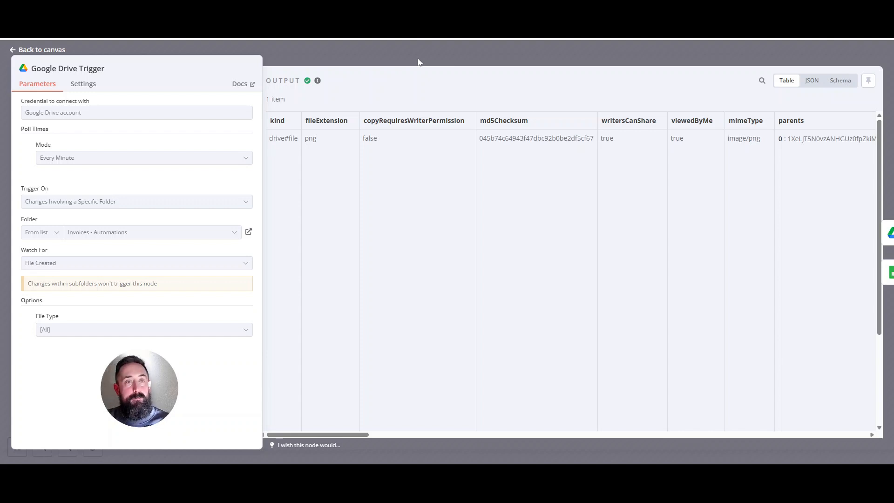
left_click(456, 51)
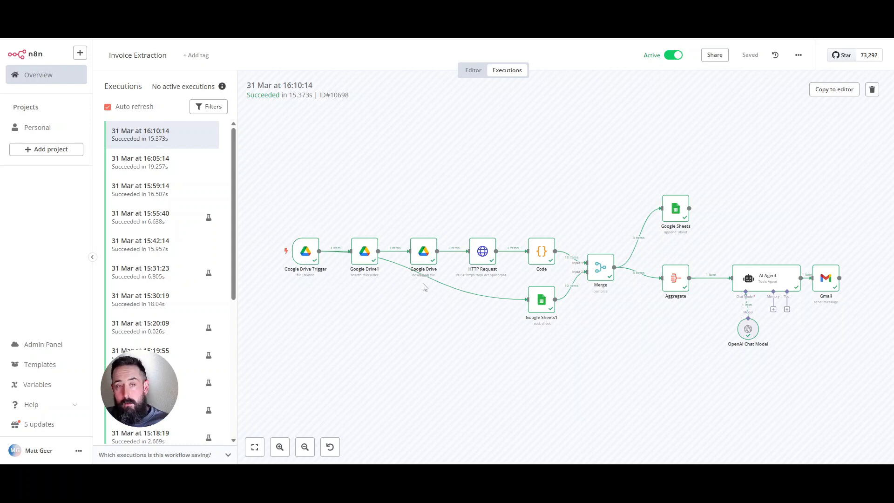
Inspect the Google Drive1 node's file search settings and the invoice files it outputs, and return to the canvas
right_click(374, 237)
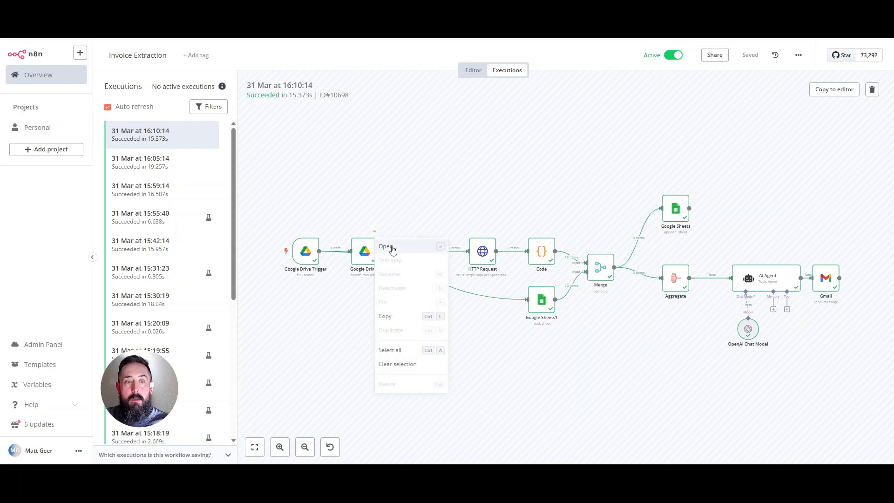
left_click(401, 250)
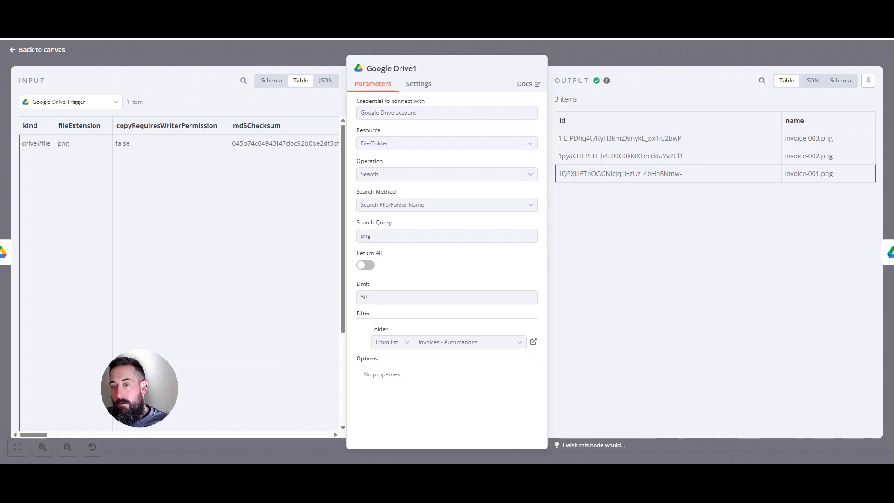
left_click(627, 57)
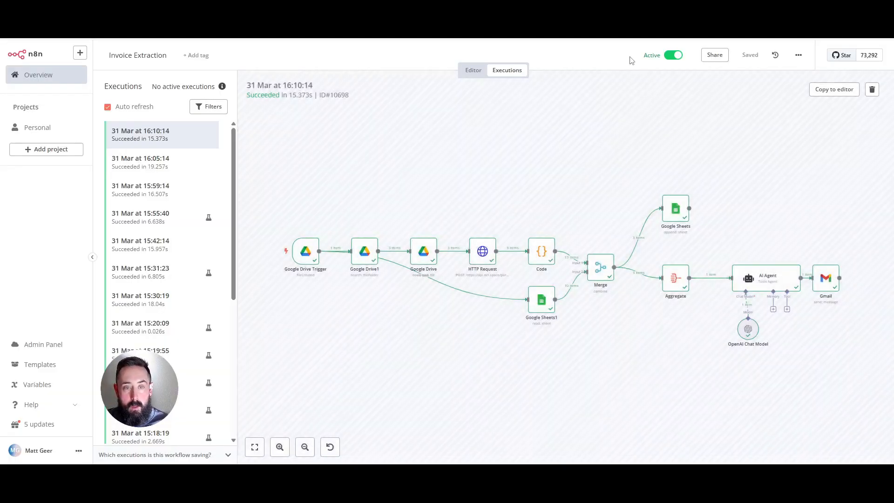
View the three invoice images downloaded by the Google Drive node, from invoice-003.png to invoice-001.png, and return to the canvas
right_click(434, 234)
left_click(446, 245)
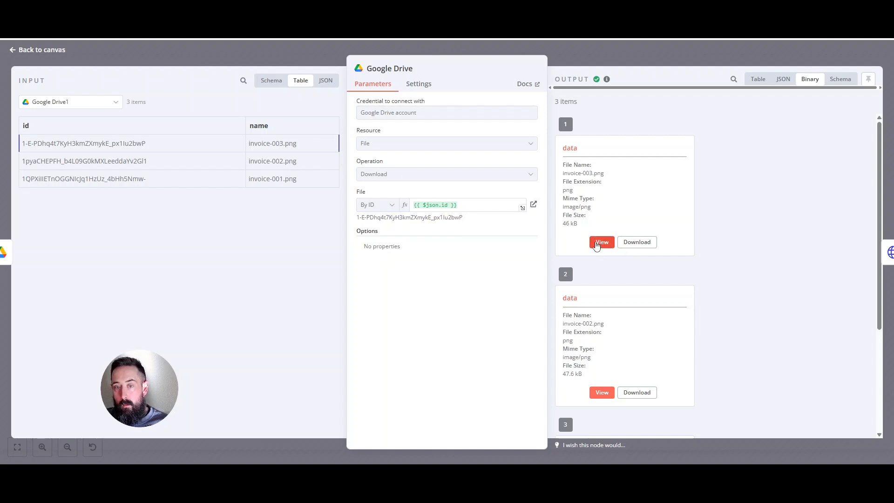
scroll(595, 228, "down", 1)
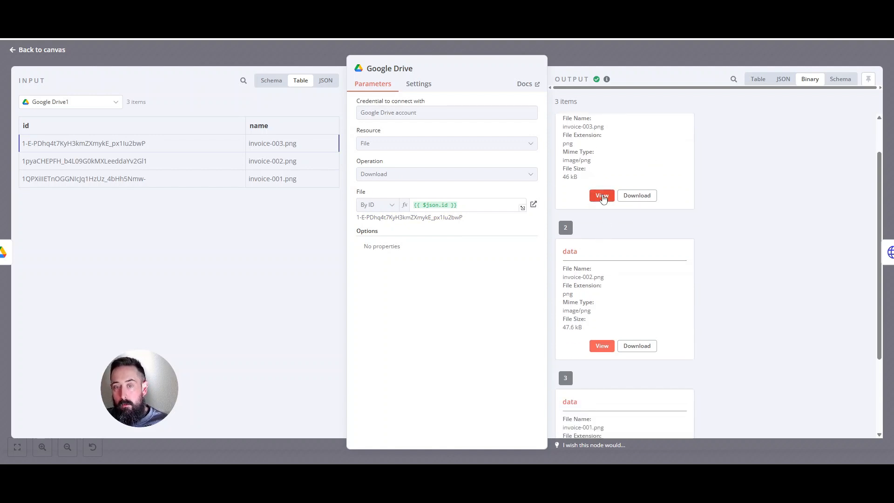
left_click(602, 195)
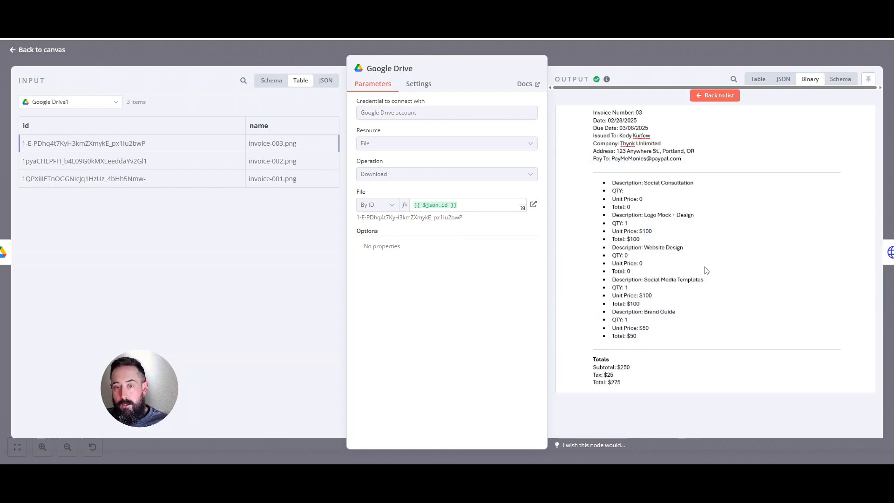
left_click(716, 96)
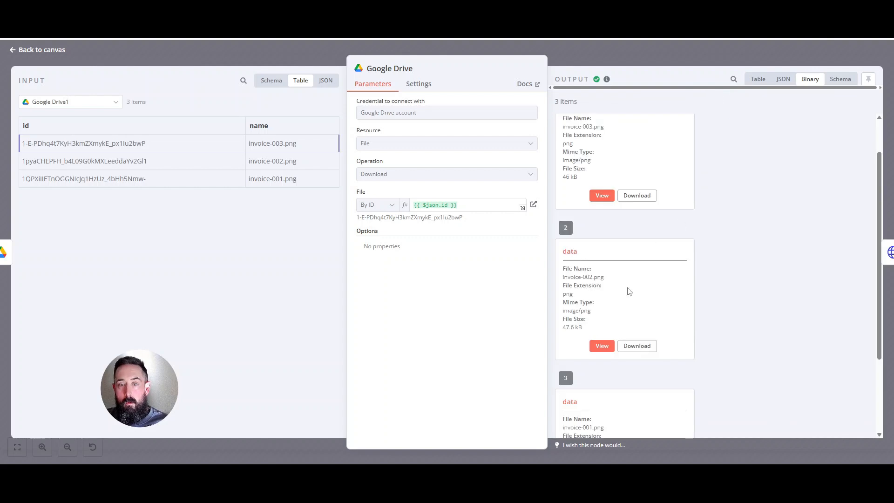
left_click(601, 345)
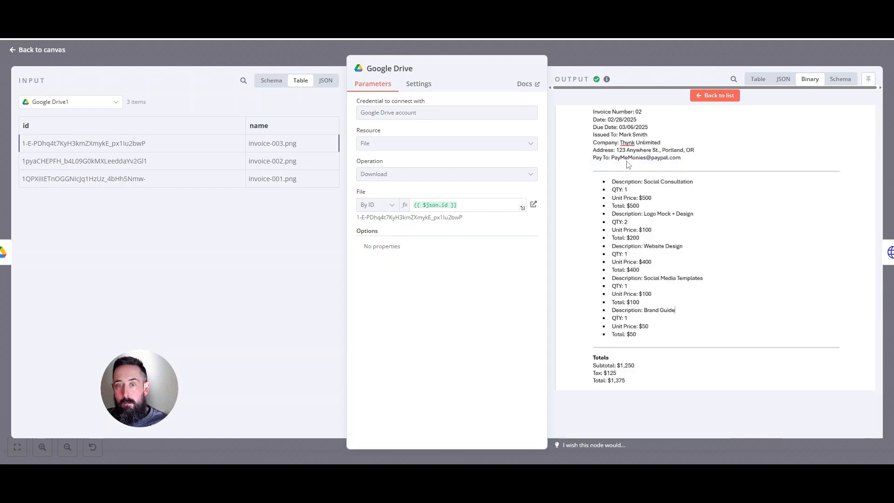
left_click(705, 97)
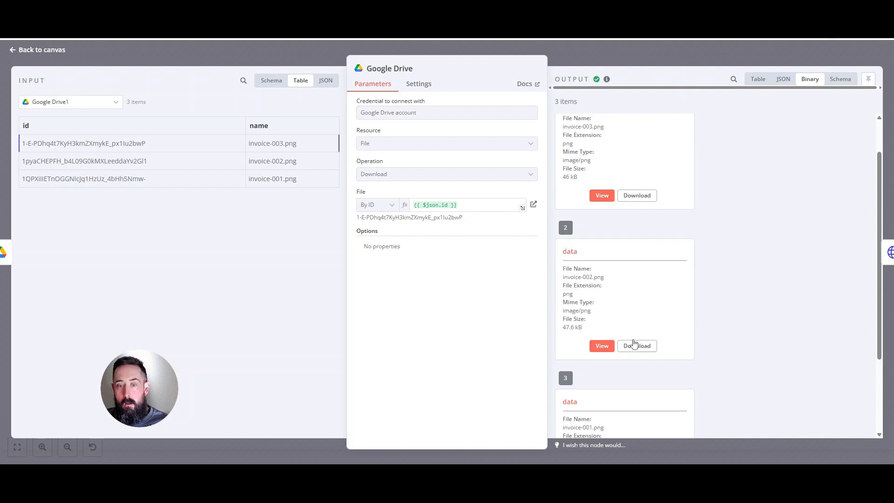
scroll(634, 344, "down", 3)
left_click(601, 387)
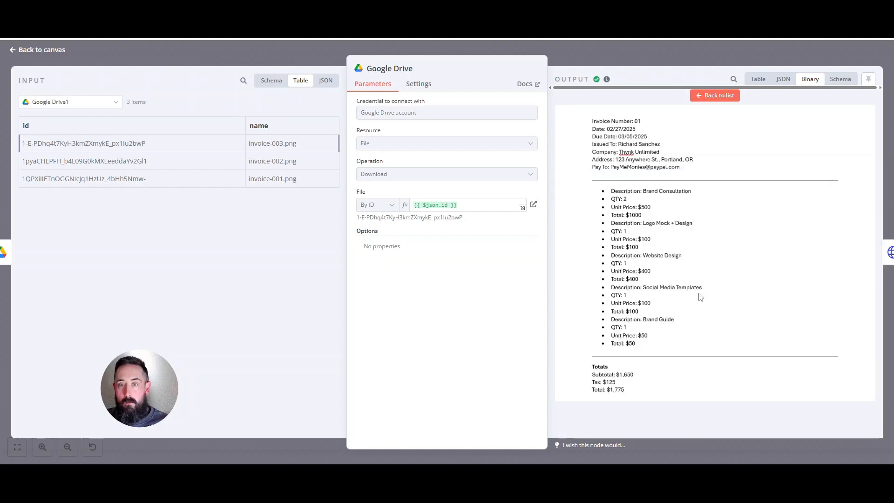
left_click(632, 55)
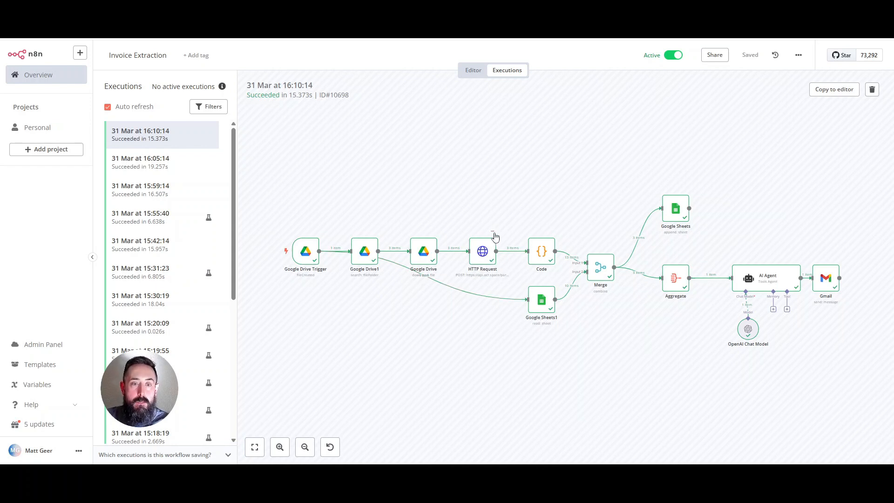
Open the HTTP Request node and review its request URL, header parameters and form-data body parameters
right_click(492, 232)
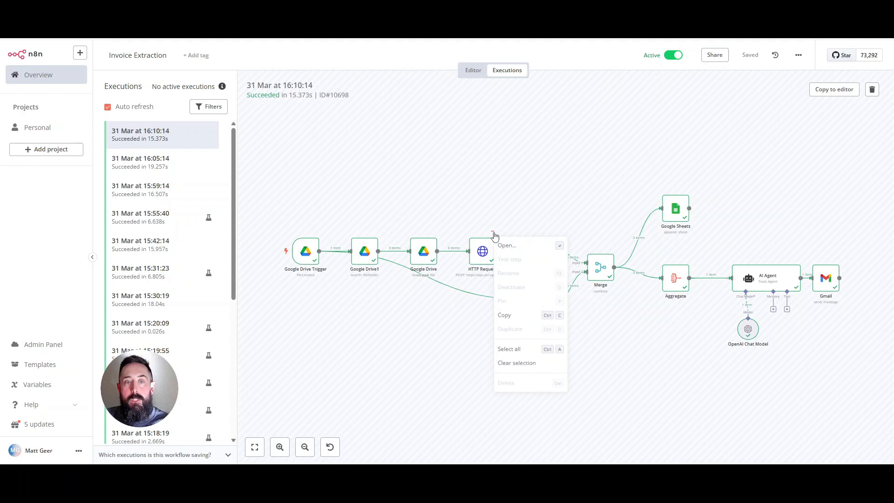
left_click(518, 245)
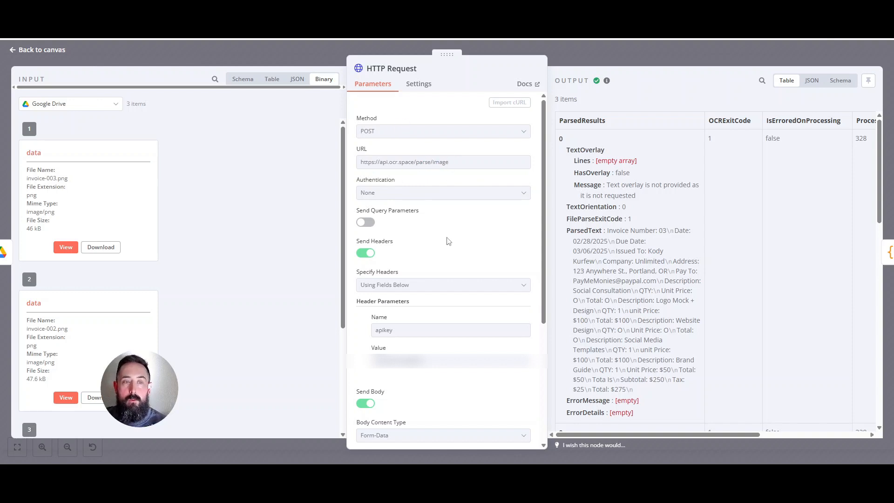
scroll(468, 223, "down", 1)
scroll(455, 258, "down", 1)
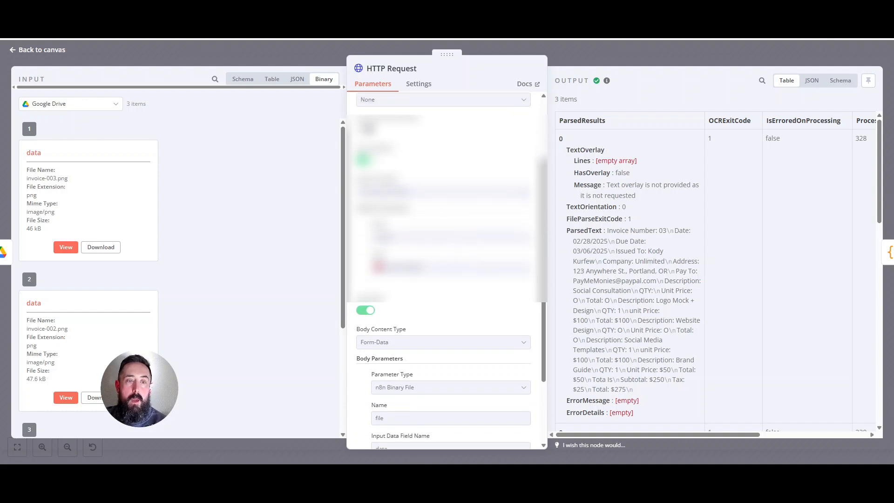
scroll(439, 285, "down", 2)
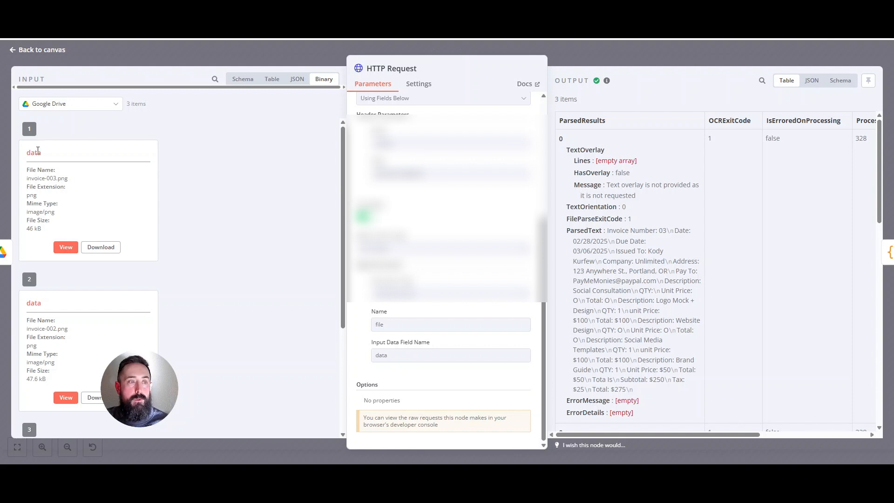
Compare the "data" property name of the input binary files with the HTTP Request node's Input Data Field Name
left_click_drag(43, 154, 27, 154)
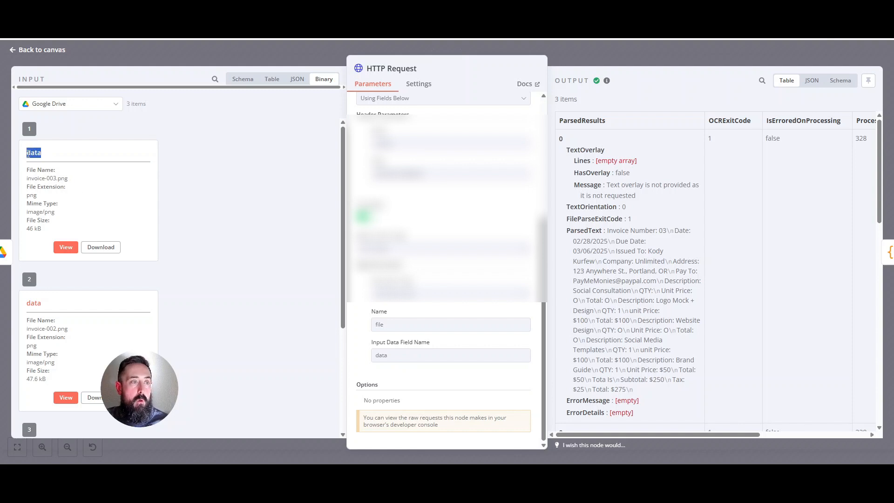
left_click_drag(43, 303, 27, 305)
left_click(49, 308)
scroll(86, 303, "down", 3)
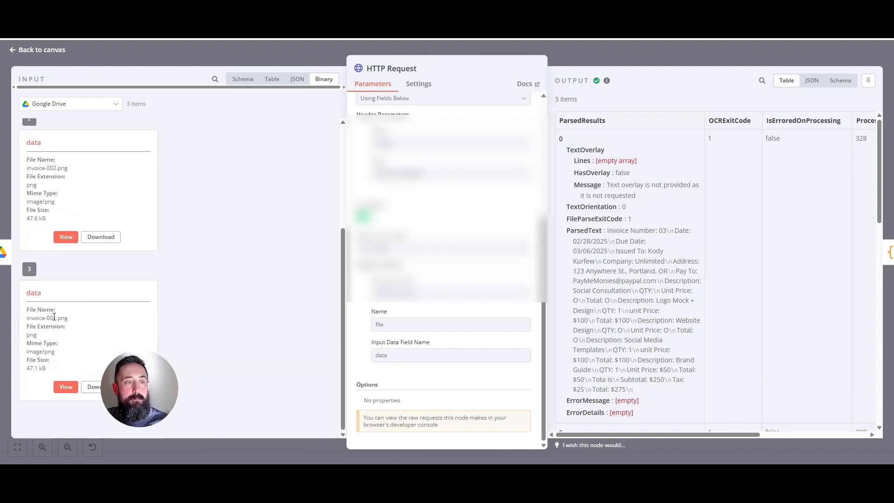
scroll(87, 306, "up", 3)
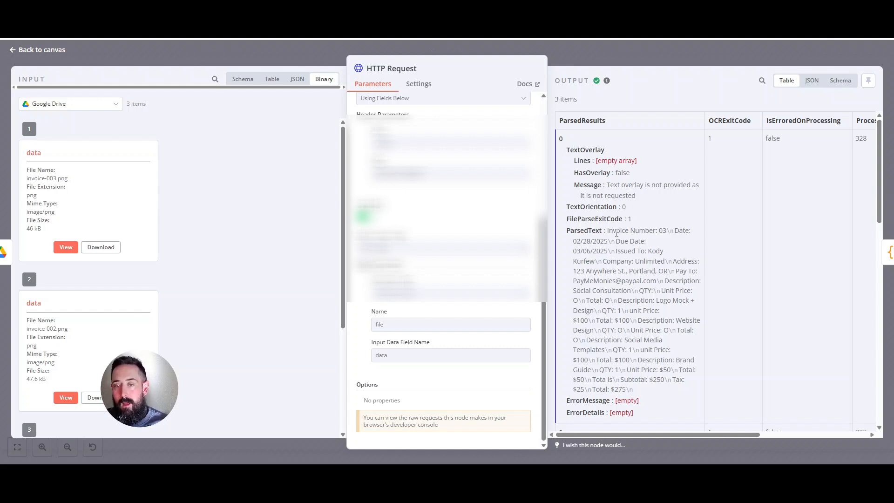
Examine the ParsedText in the HTTP Request output, starting with the invoice number label and value, and continue to the second invoice's result
left_click_drag(607, 230, 653, 230)
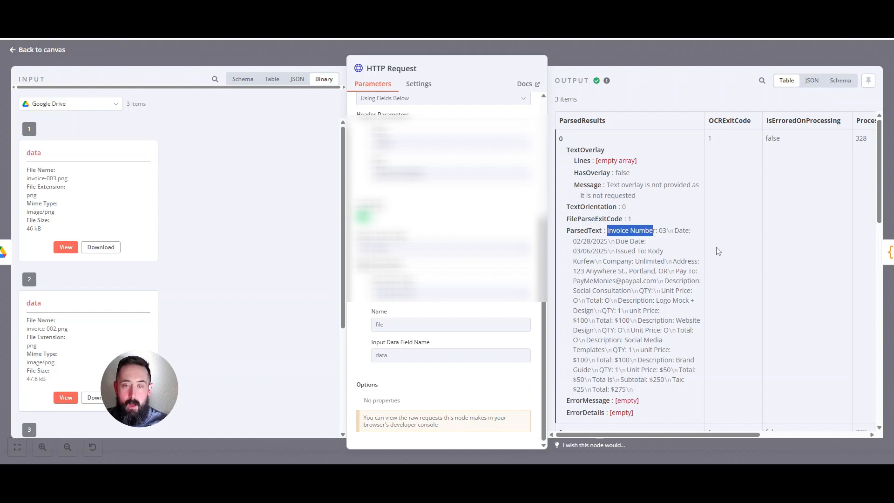
left_click(622, 259)
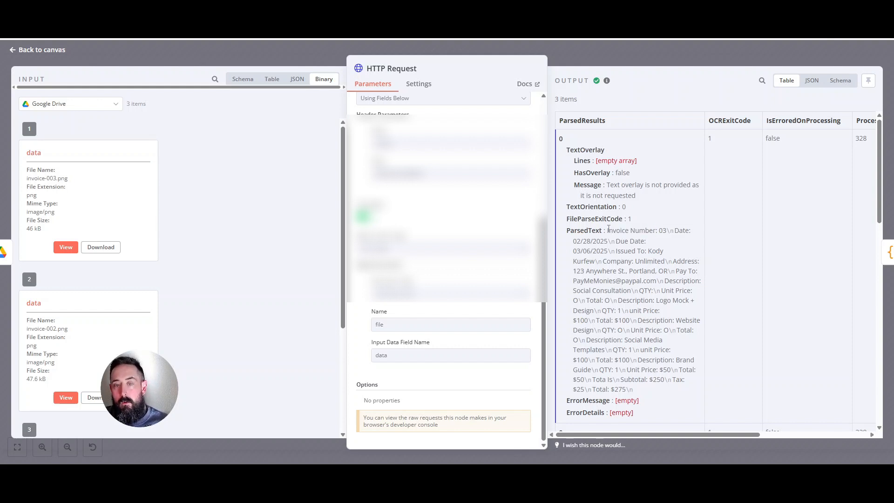
left_click_drag(607, 231, 656, 230)
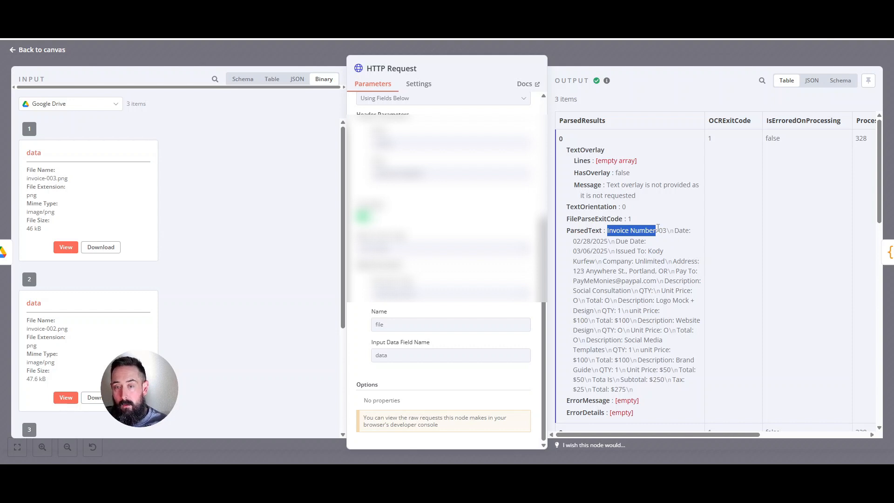
left_click(658, 231)
double_click(662, 230)
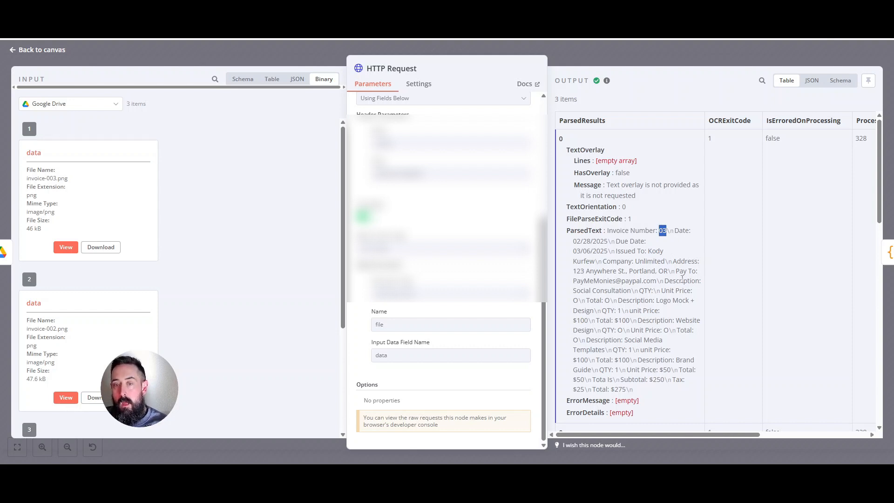
left_click(607, 222)
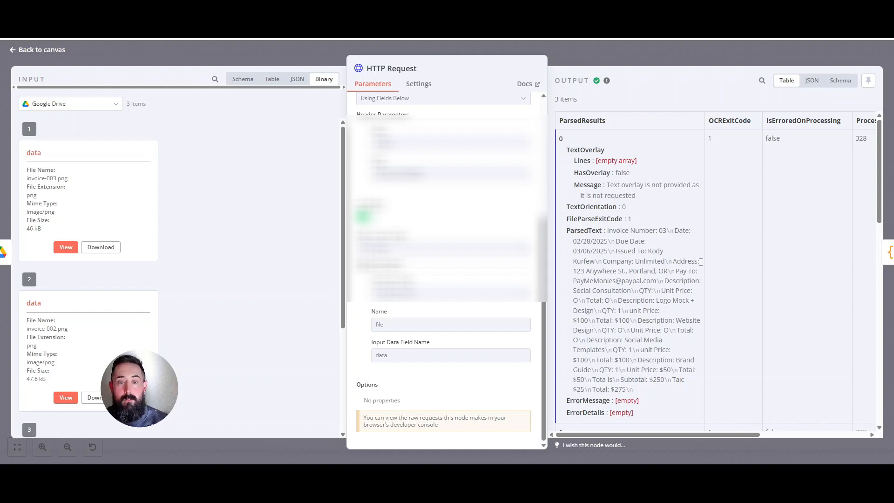
double_click(617, 230)
left_click_drag(633, 228, 663, 230)
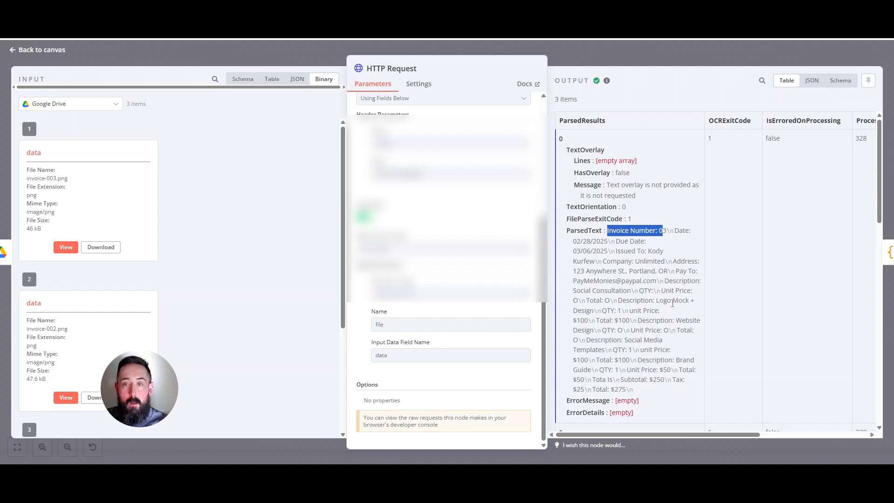
scroll(645, 240, "down", 3)
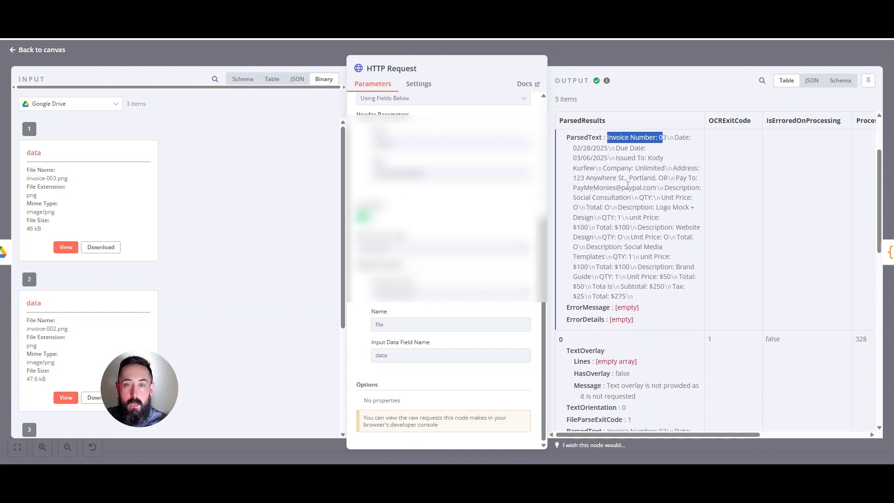
scroll(639, 200, "down", 3)
scroll(668, 207, "up", 1)
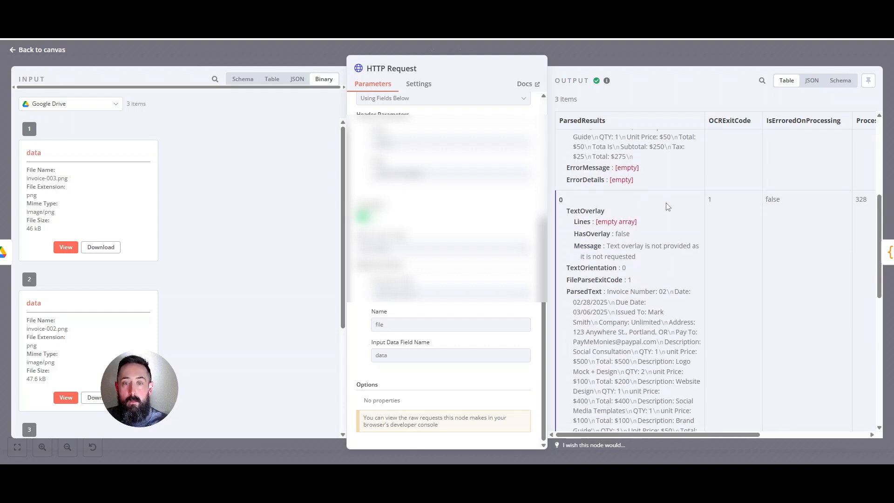
Examine the ParsedText of all three invoices in the HTTP Request output, highlight the last one's invoice number, and return to the canvas
scroll(701, 220, "up", 5)
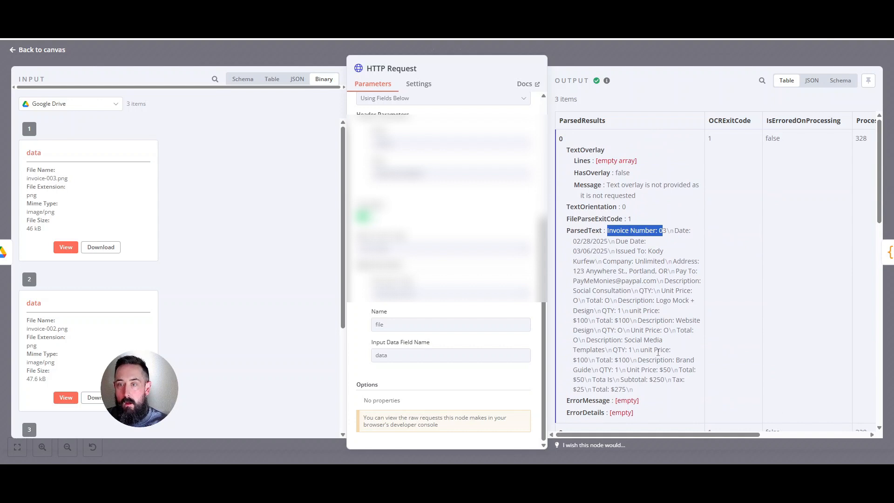
left_click(638, 223)
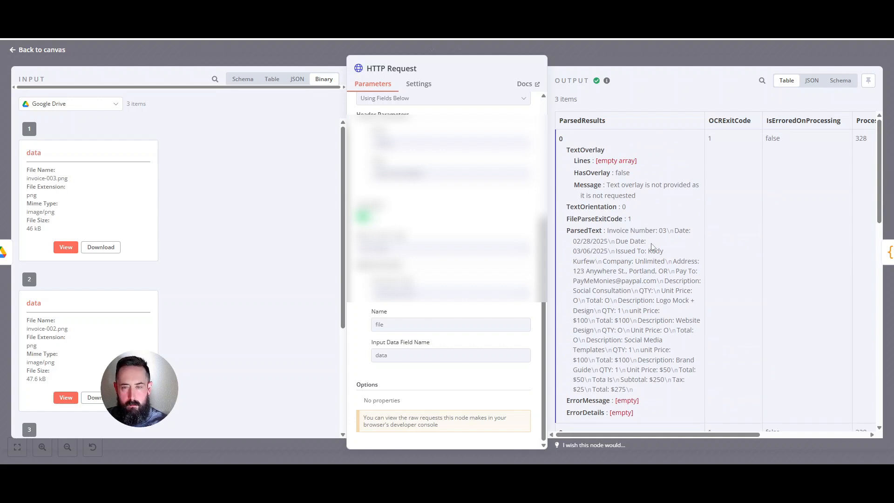
scroll(659, 229, "down", 10)
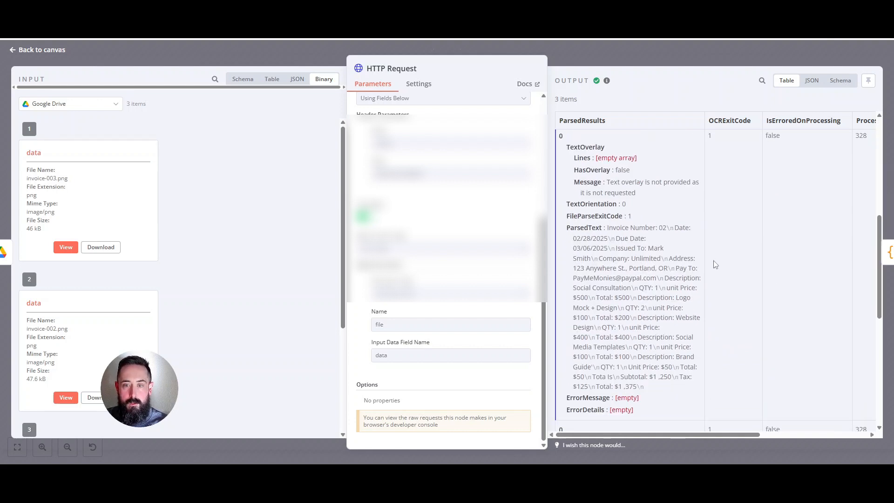
scroll(714, 272, "down", 1)
left_click_drag(658, 260, 670, 260)
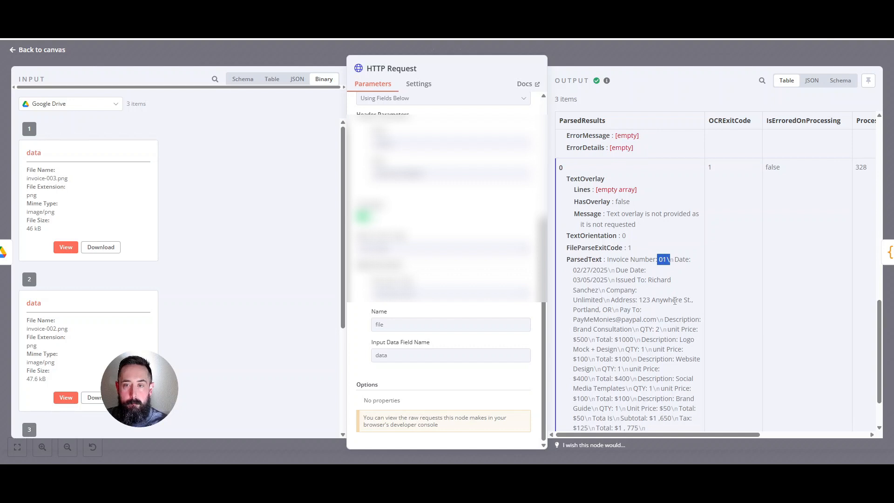
left_click(691, 369)
left_click_drag(668, 435, 698, 433)
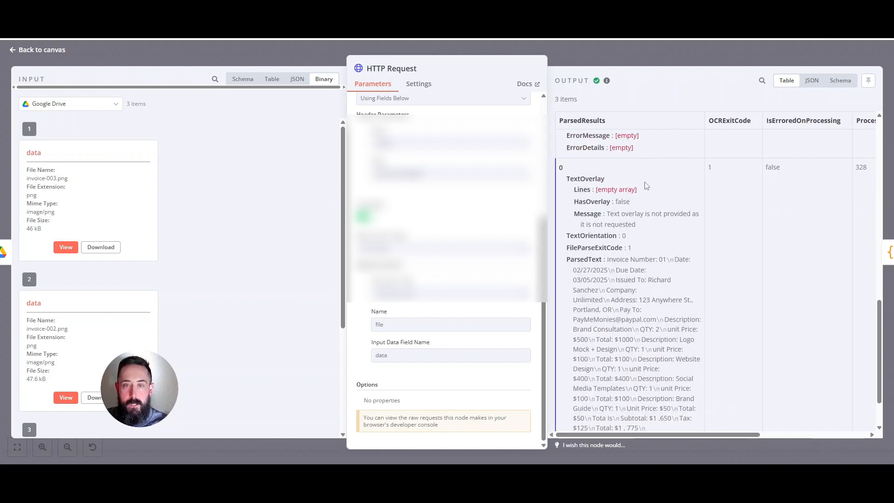
left_click(615, 65)
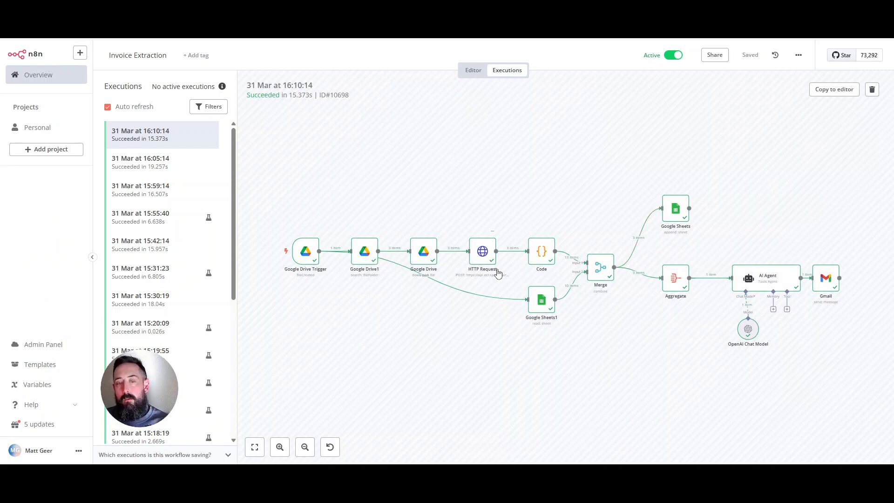
Open the Code node, view its Ask AI prompt for generating JavaScript, and return to the existing code
right_click(553, 239)
left_click(565, 246)
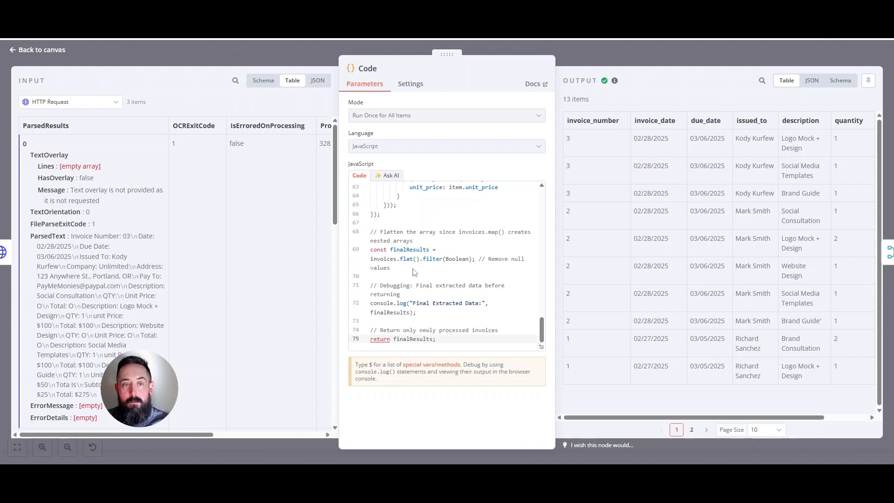
left_click(390, 177)
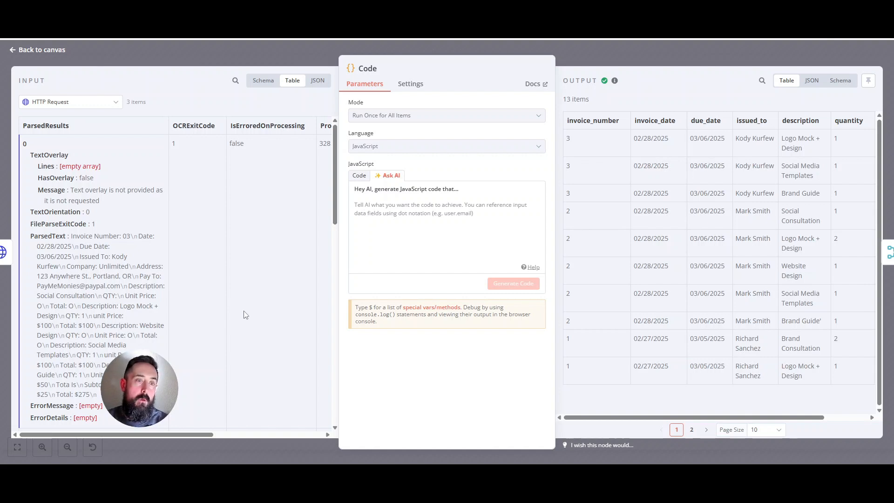
left_click(358, 175)
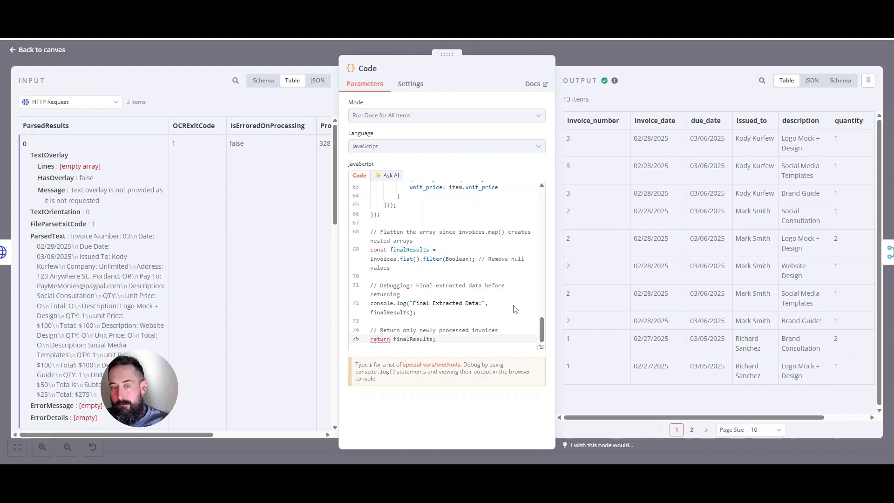
Review the JavaScript from its beginning and highlight the invoiceNoMatch line that extracts the invoice number
scroll(486, 297, "up", 10)
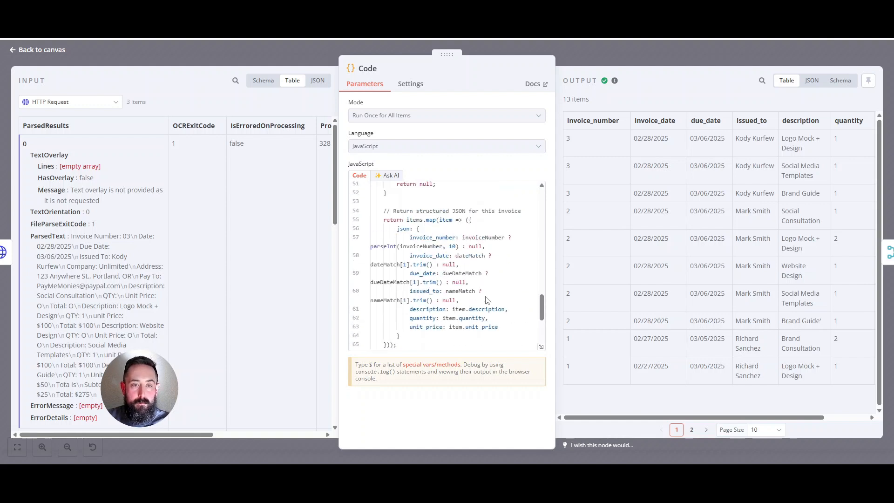
scroll(487, 294, "up", 5)
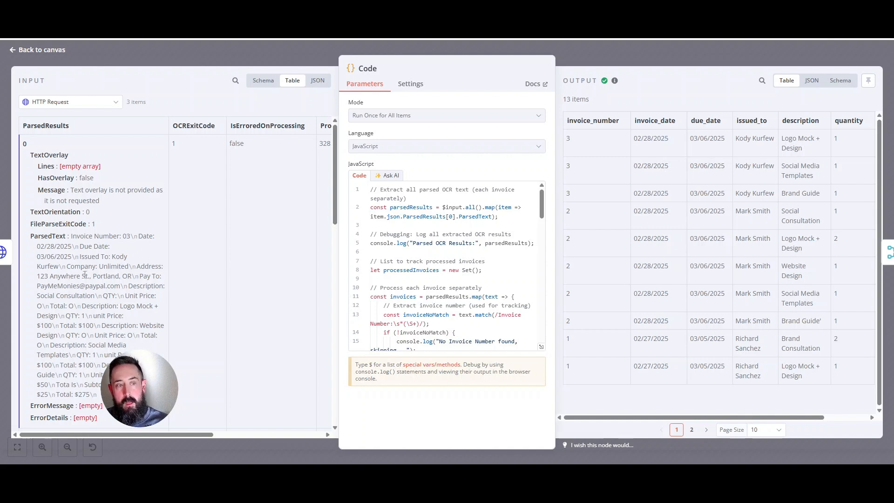
scroll(396, 239, "down", 4)
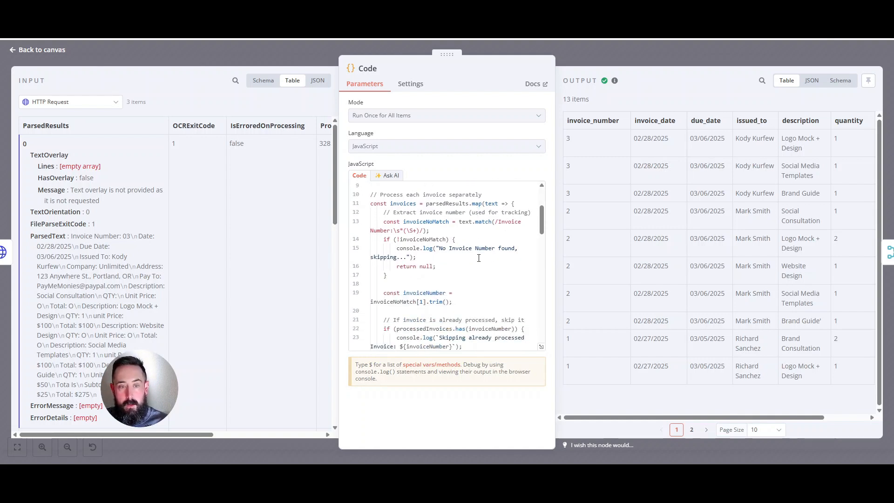
left_click_drag(384, 223, 423, 231)
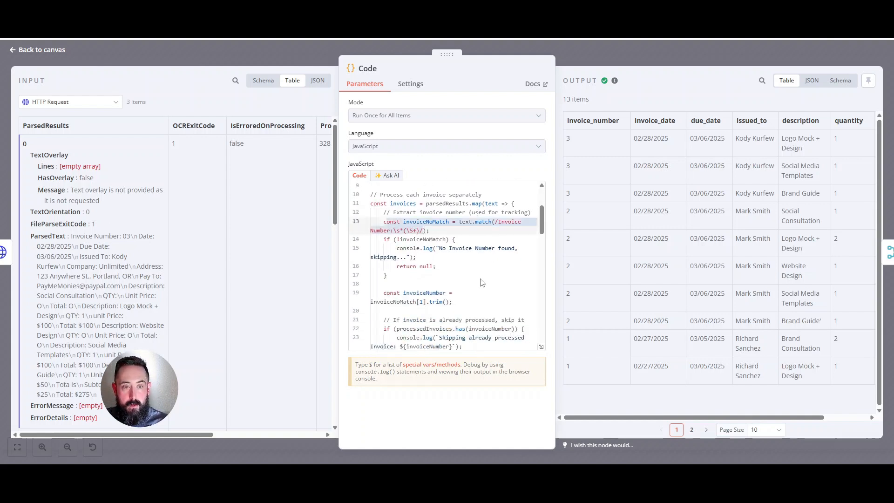
Examine the code that matches Date, Due Date and Issued To, and continue to the line-item conversion into structured objects
scroll(482, 282, "down", 5)
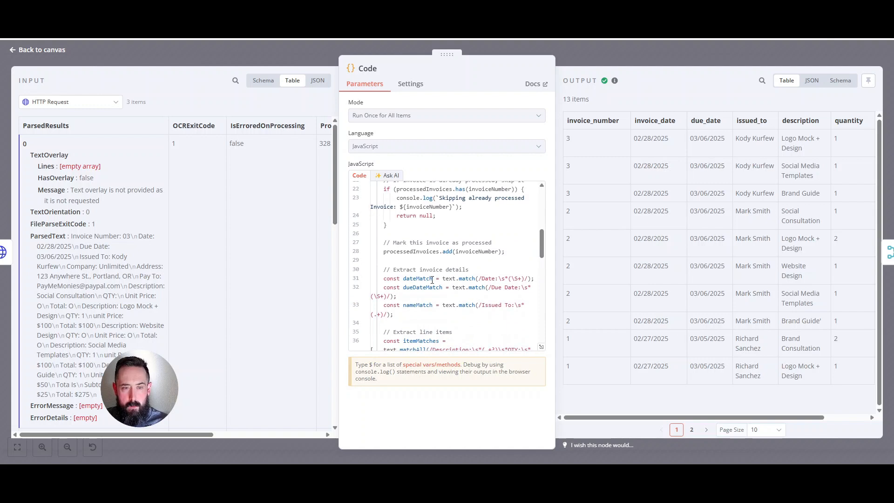
left_click(505, 298)
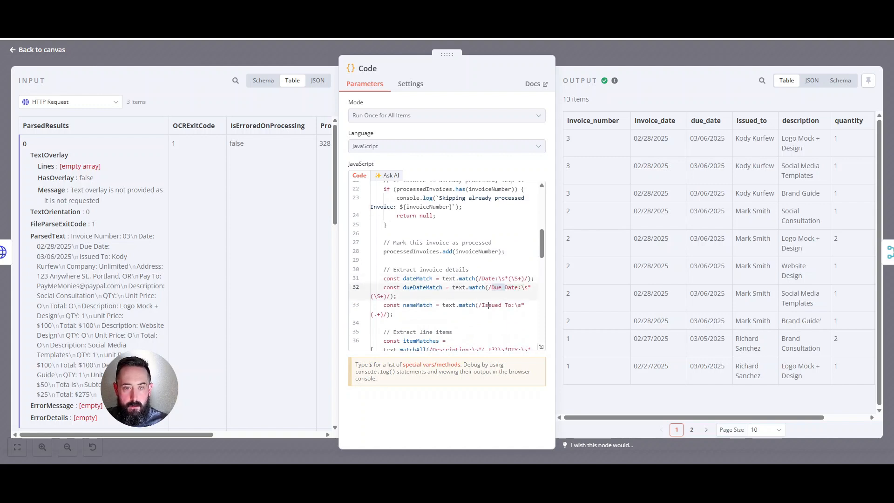
double_click(491, 306)
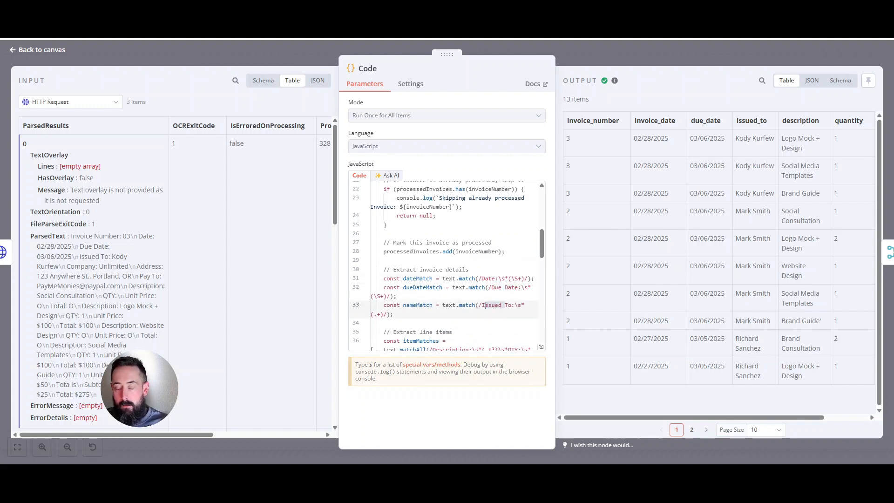
left_click(474, 278)
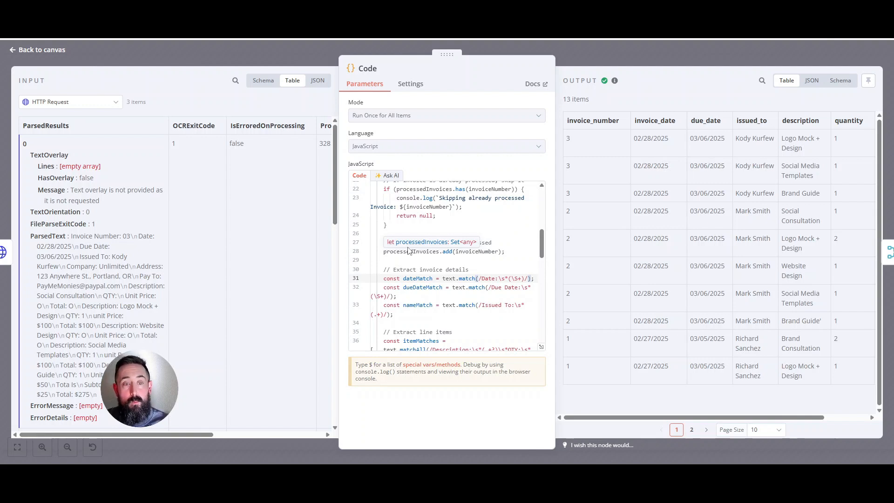
scroll(408, 251, "down", 5)
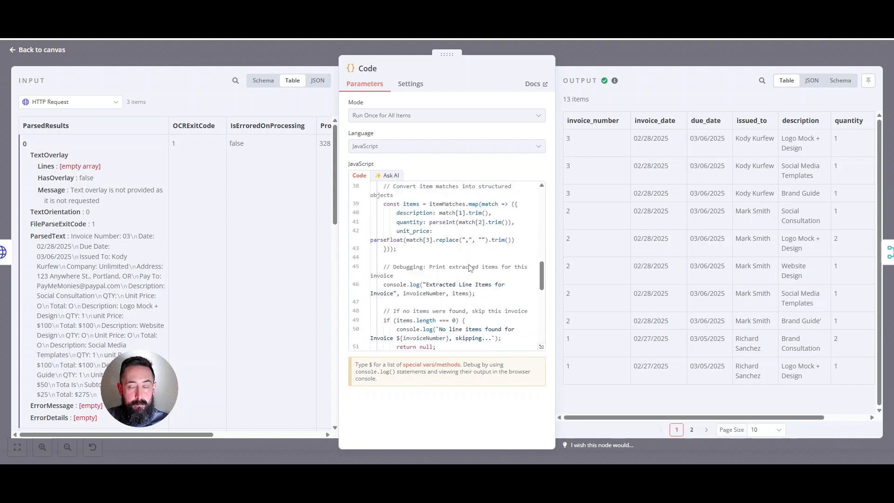
scroll(470, 268, "up", 1)
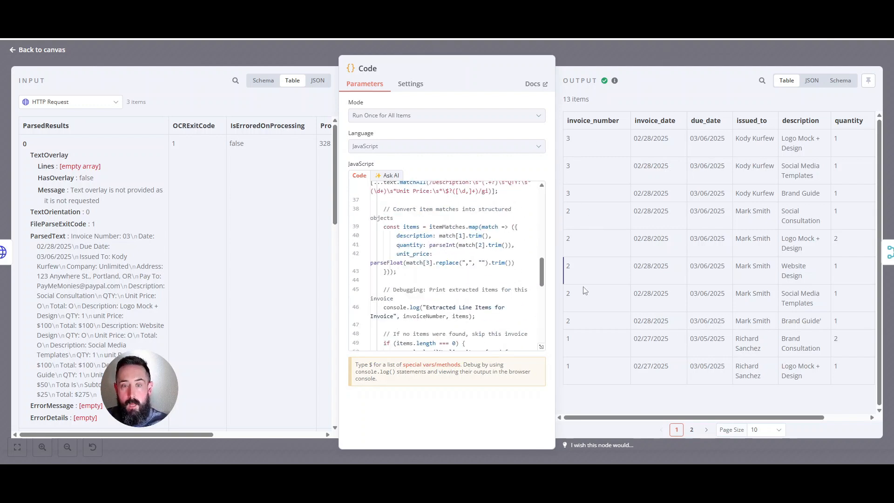
View page 2 of the Code node's output table, go back to page 1, and return to the canvas
left_click(691, 429)
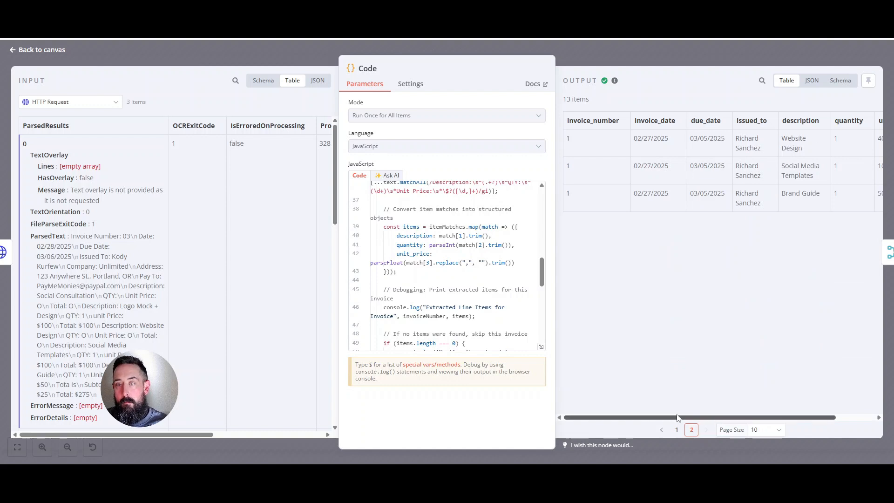
left_click_drag(677, 417, 564, 423)
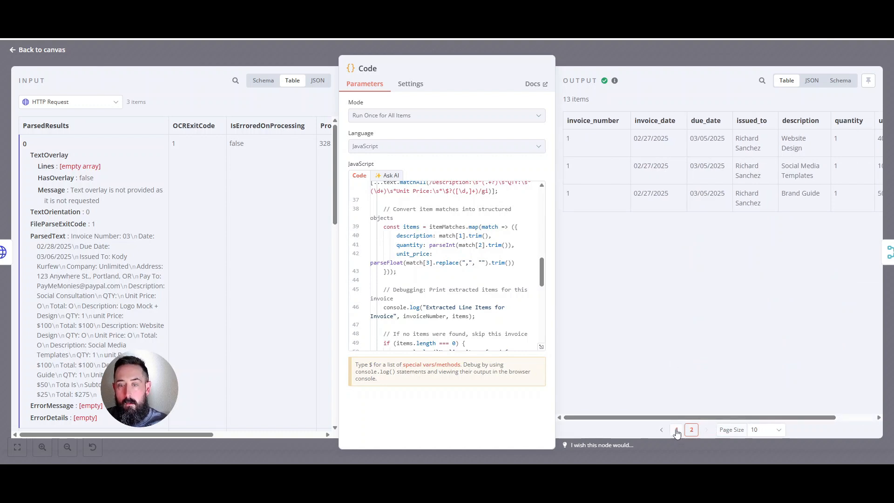
left_click(676, 429)
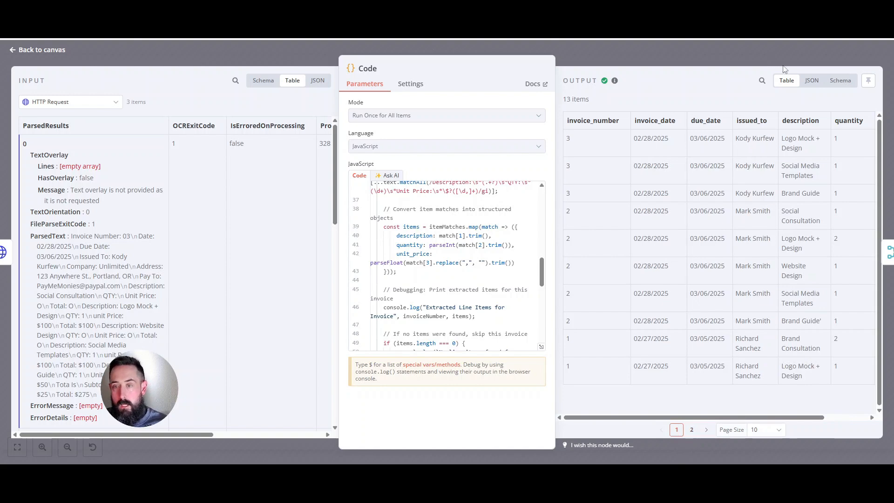
left_click(643, 52)
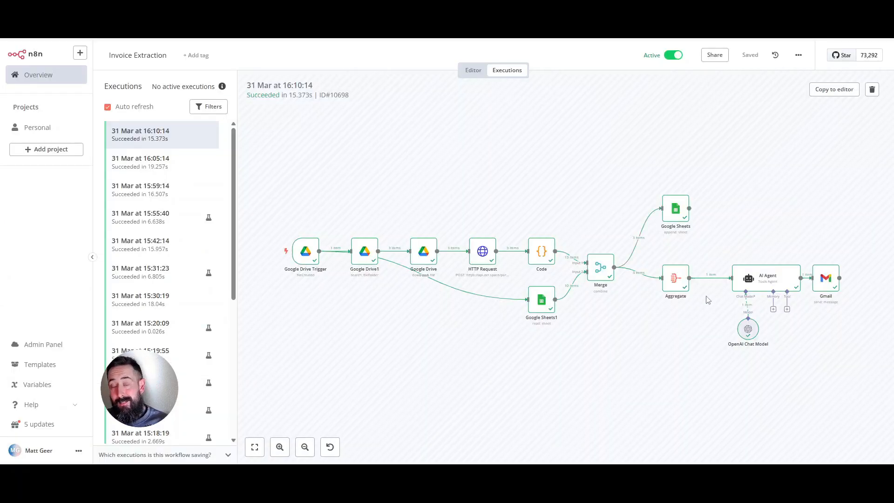
Open the Google Sheets1 node, review its Get Row(s) parameters and the output rows across the remaining columns, and return to the canvas
right_click(553, 290)
left_click(566, 301)
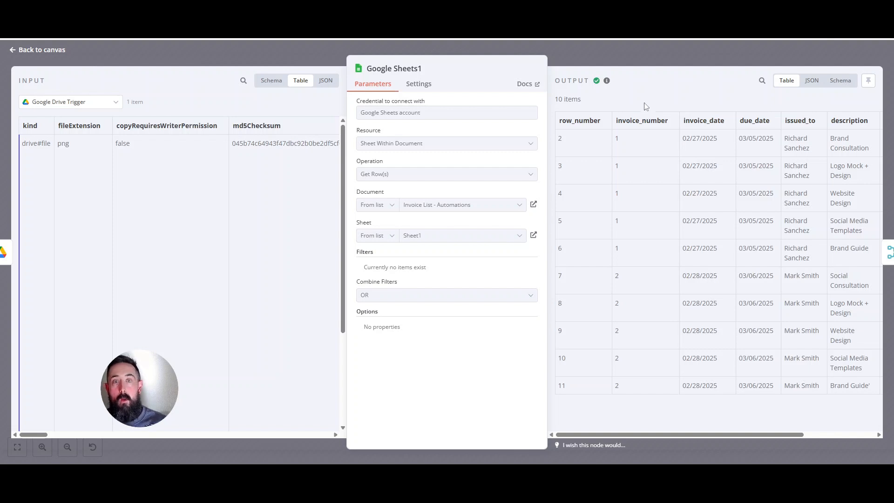
left_click(663, 53)
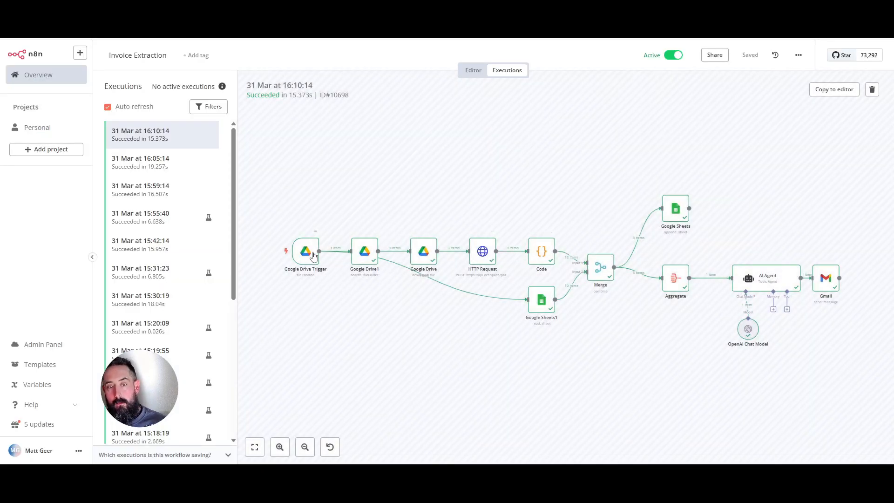
left_click(551, 279)
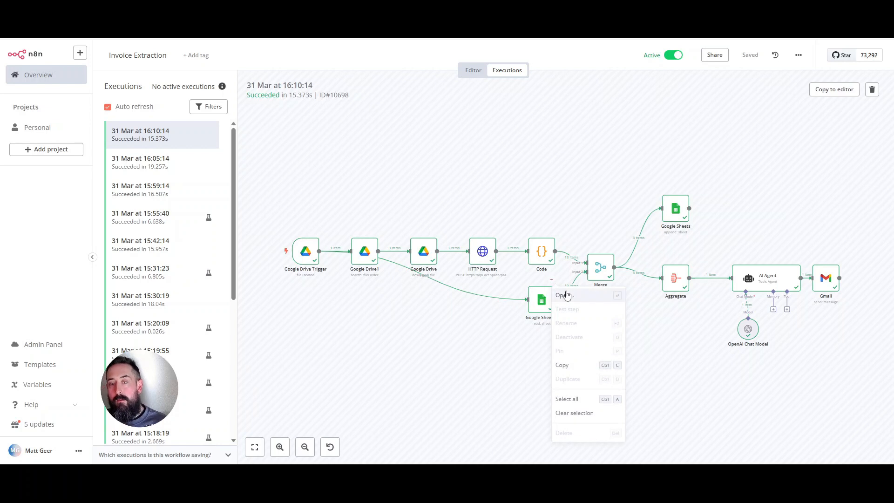
double_click(551, 311)
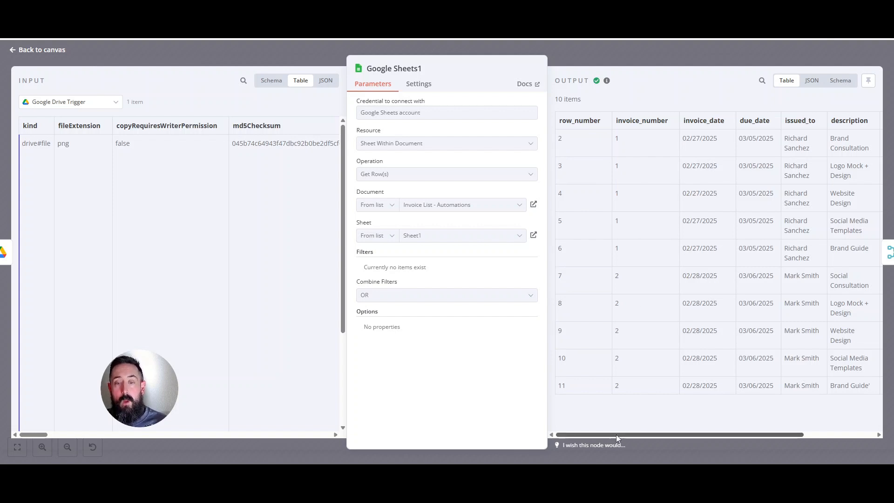
left_click_drag(616, 434, 723, 431)
left_click(608, 49)
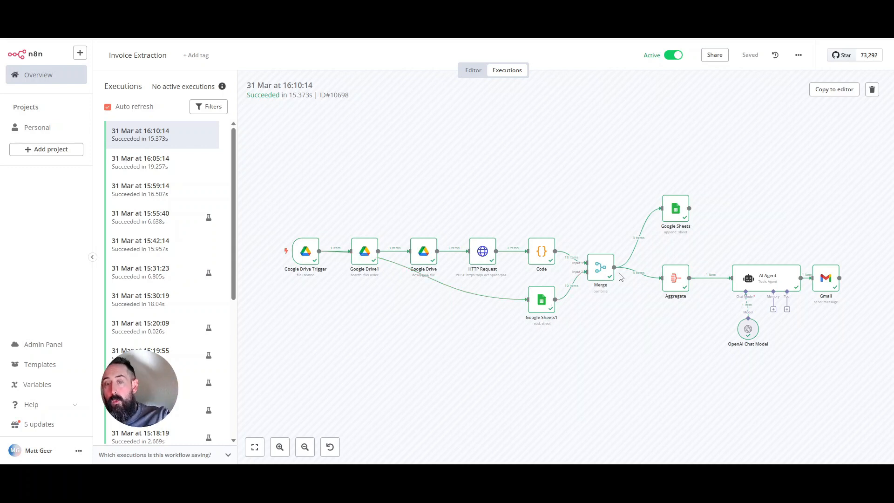
Open the Merge node that combines the Code and Google Sheets1 branches and review how it is set up
left_click(610, 250)
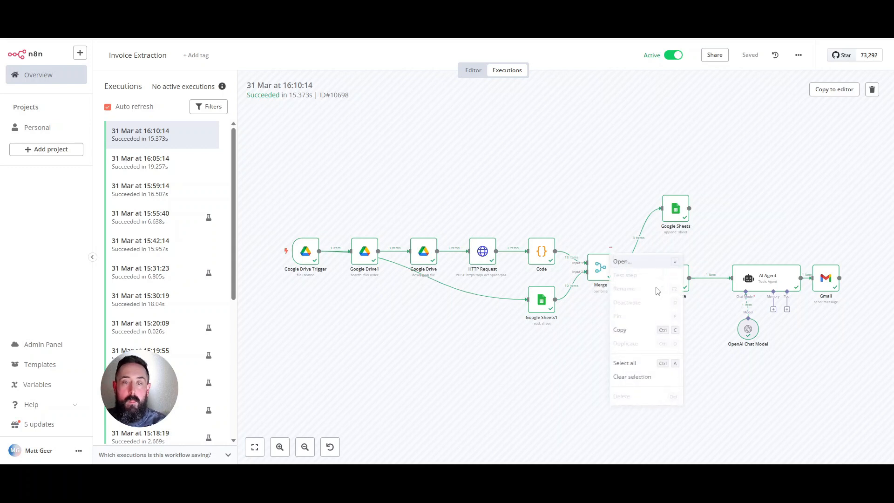
left_click(635, 264)
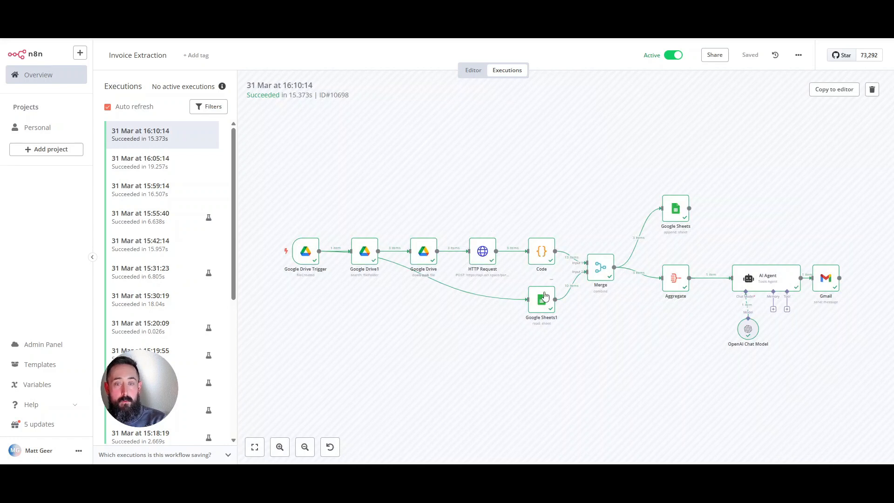
right_click(611, 253)
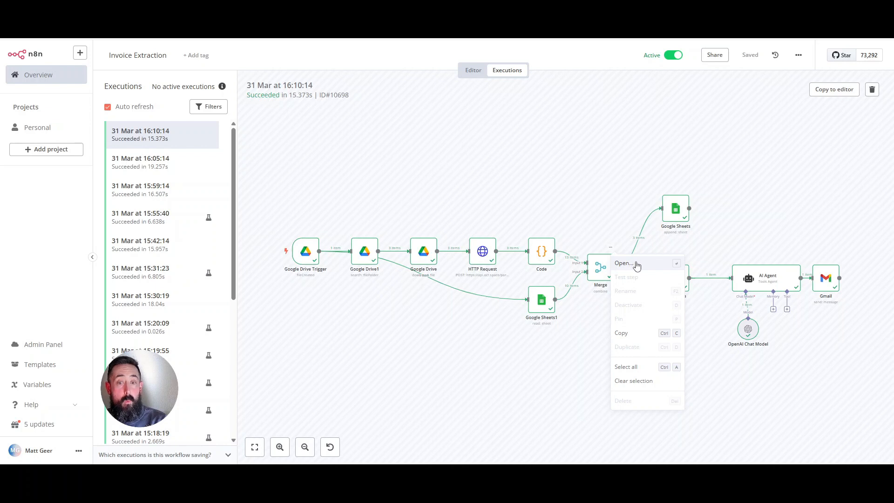
left_click(636, 264)
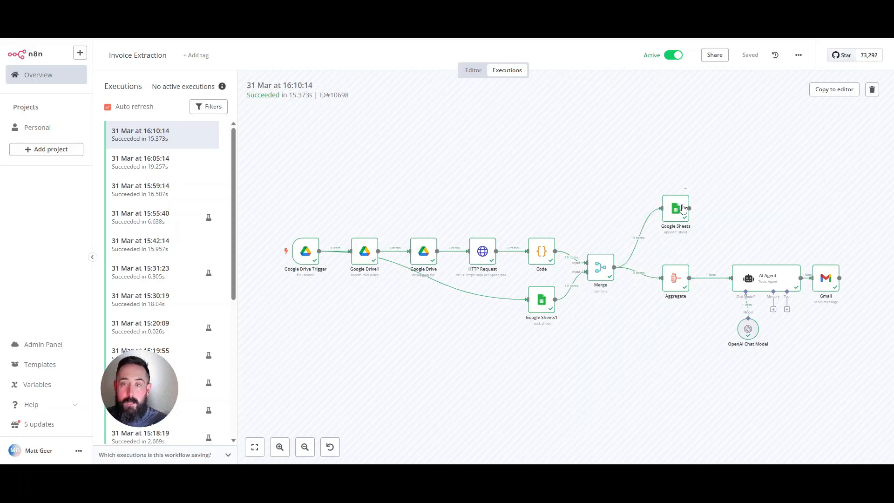
Open the Google Sheets append node after the merge and review its parameters and settings
right_click(688, 202)
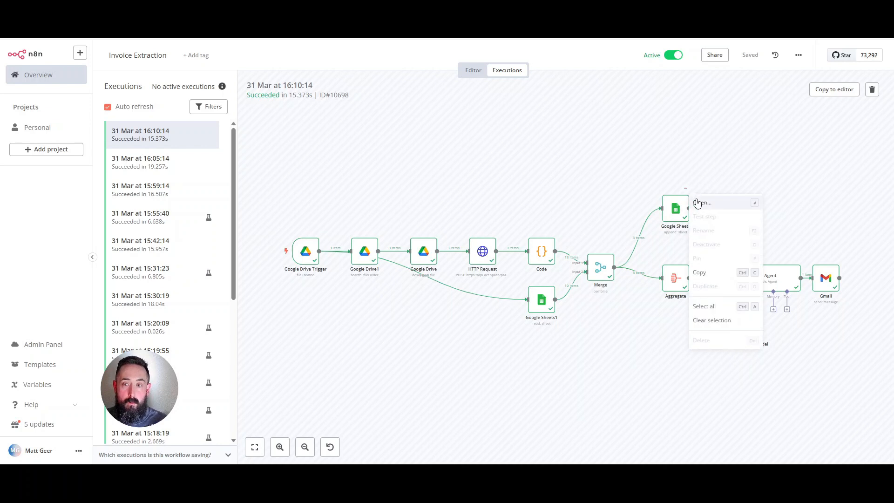
left_click(701, 203)
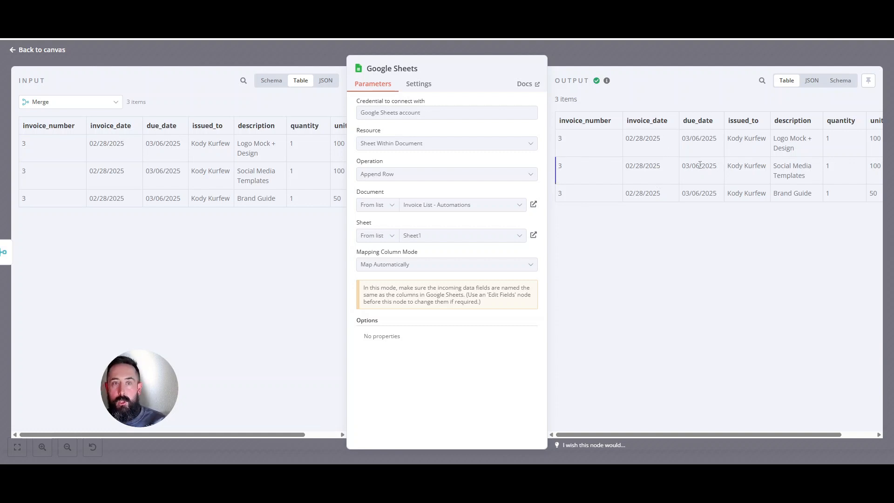
left_click(421, 86)
left_click(370, 86)
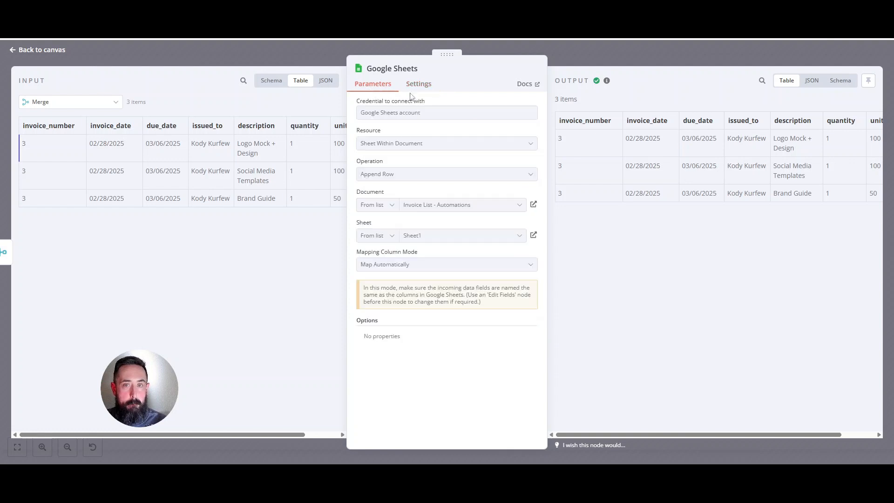
Close the Google Sheets node, open the Aggregate node to review its parameters and combined output list, and return to the canvas
left_click(636, 57)
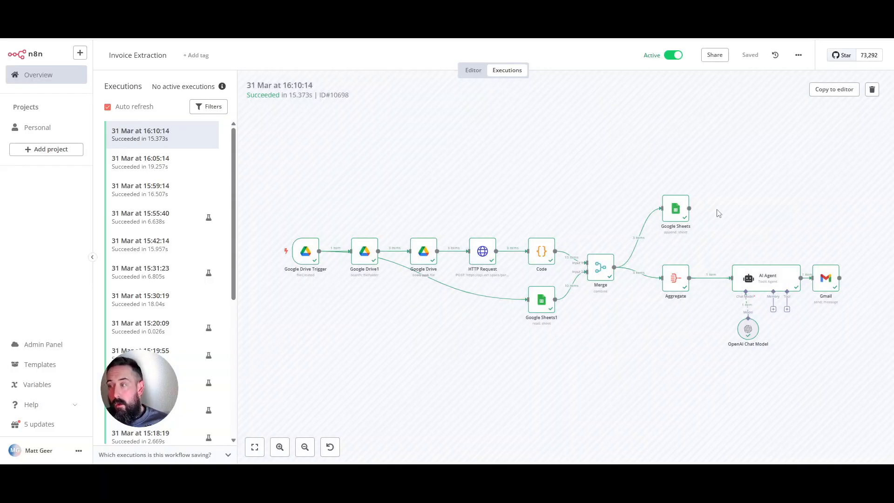
right_click(687, 264)
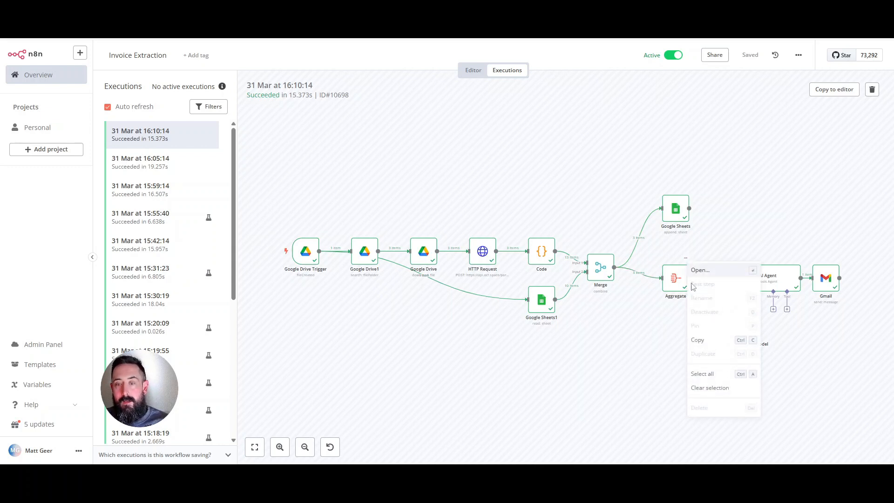
left_click(700, 270)
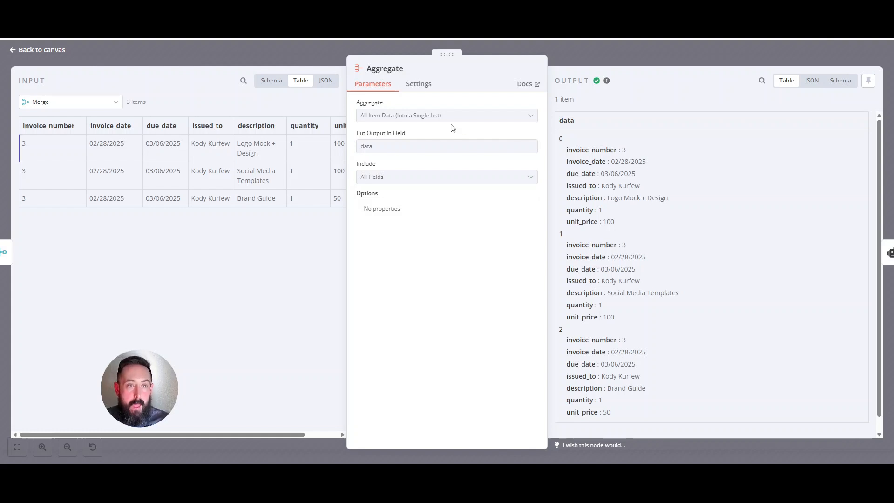
scroll(656, 292, "down", 1)
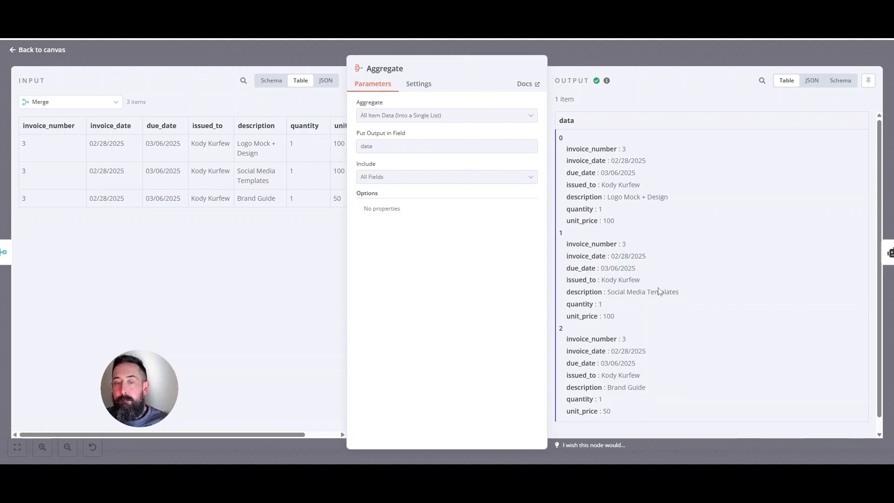
key("Escape")
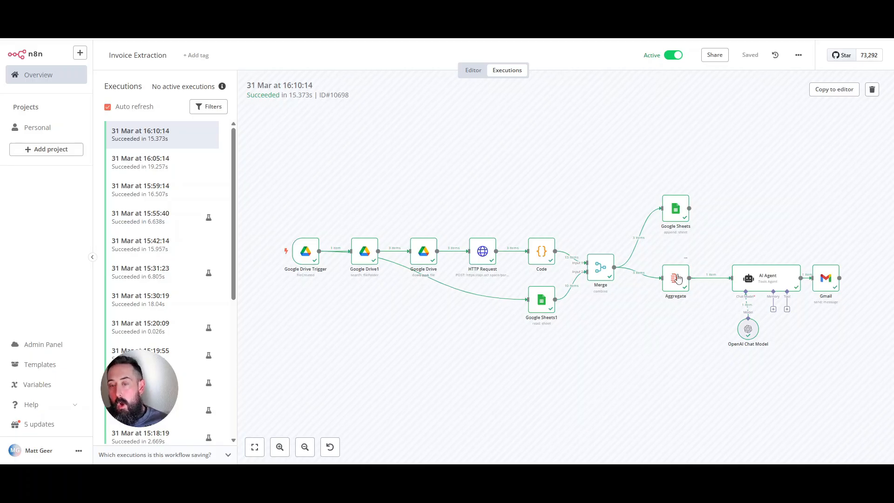
Open the AI Agent node, review its Aggregate input data, and enlarge the System Message box to show more of the prompt
right_click(798, 262)
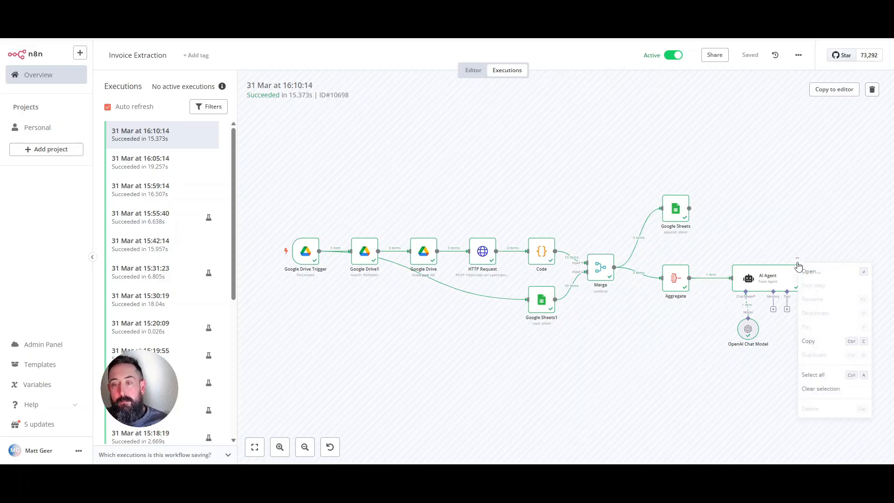
left_click(811, 271)
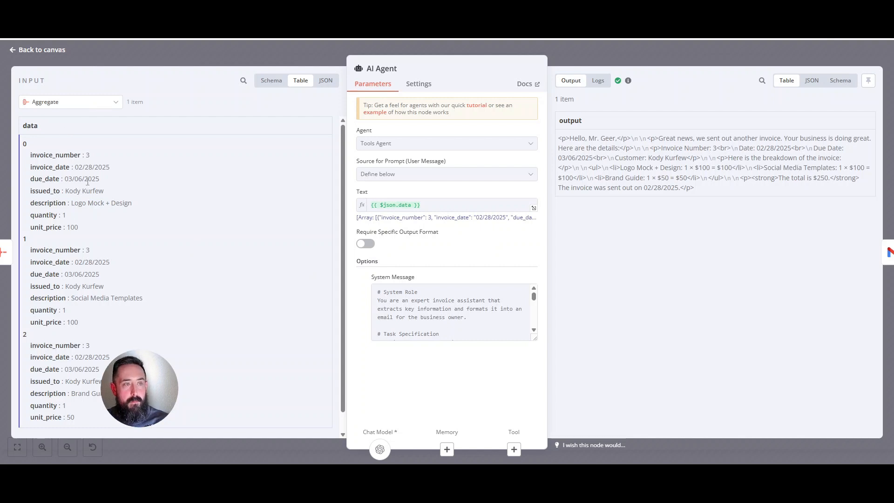
scroll(56, 170, "down", 1)
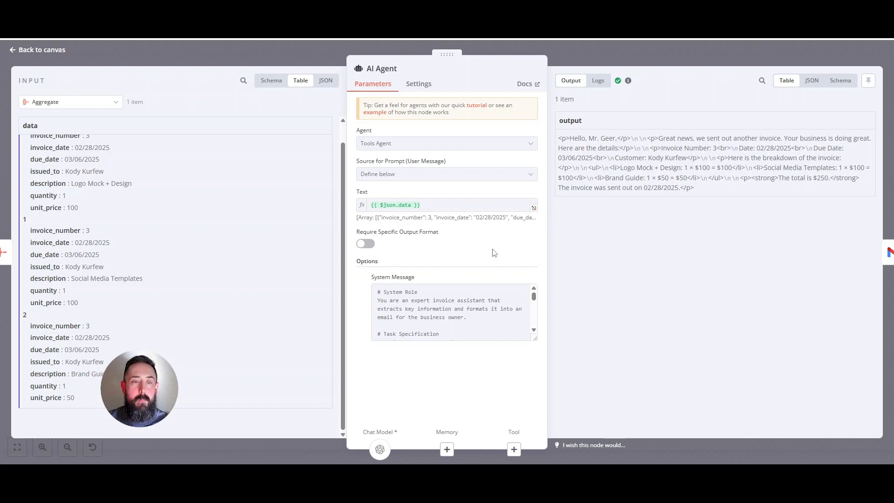
left_click_drag(534, 338, 540, 431)
scroll(508, 285, "down", 3)
scroll(479, 312, "up", 5)
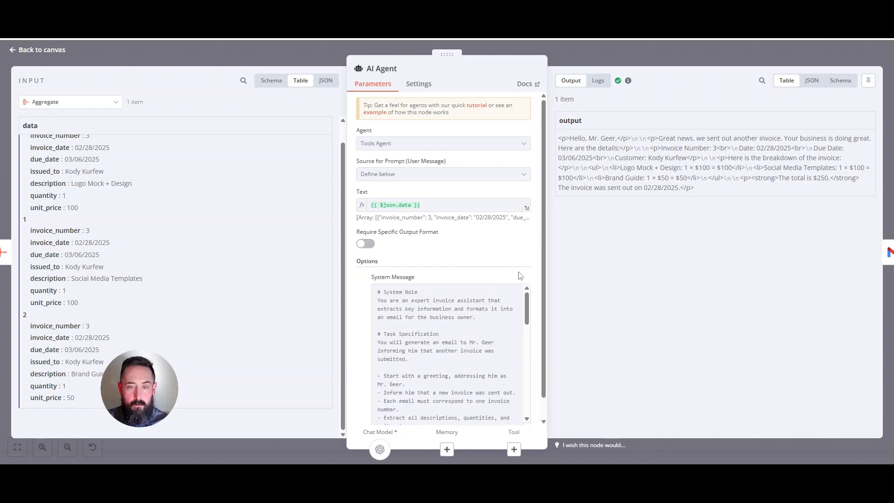
scroll(518, 187, "down", 1)
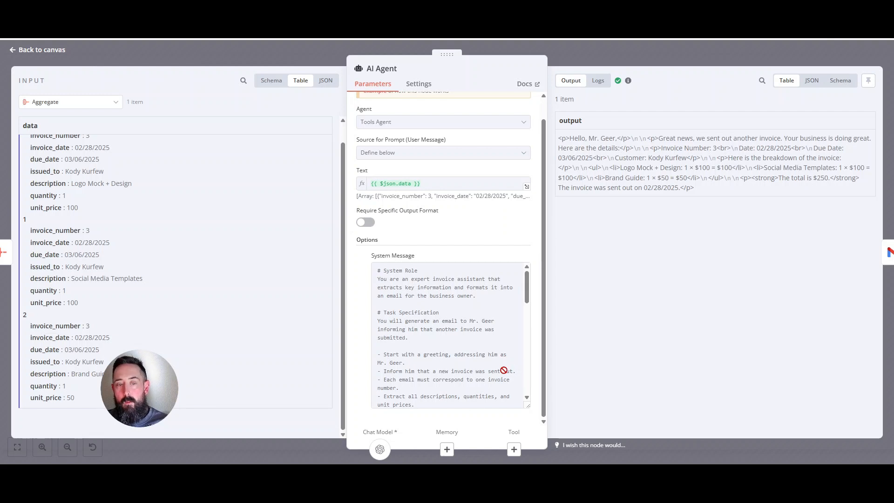
Skim the AI Agent's whole system message and read the Task Specification rules for composing the invoice email
scroll(497, 366, "down", 1)
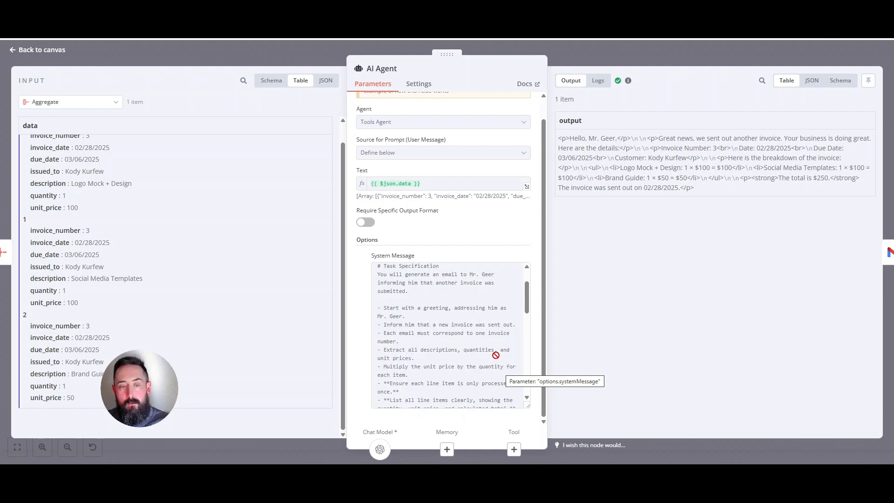
scroll(495, 354, "down", 10)
scroll(484, 365, "up", 15)
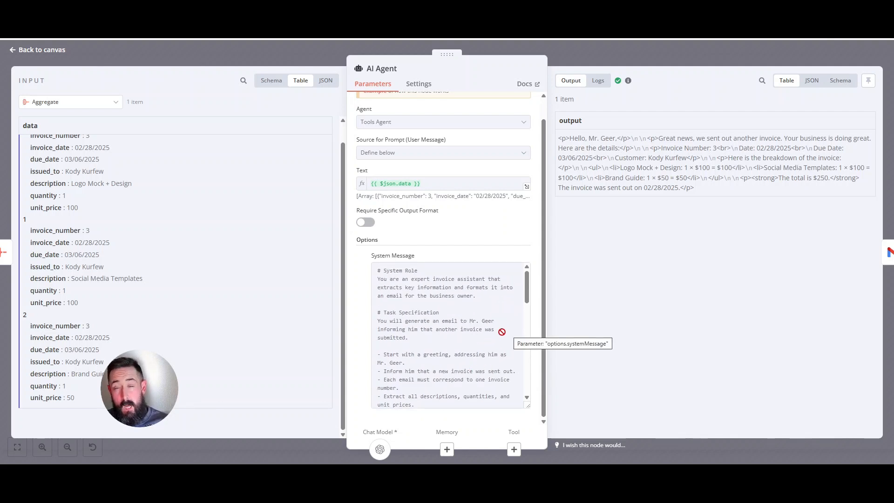
scroll(506, 325, "down", 5)
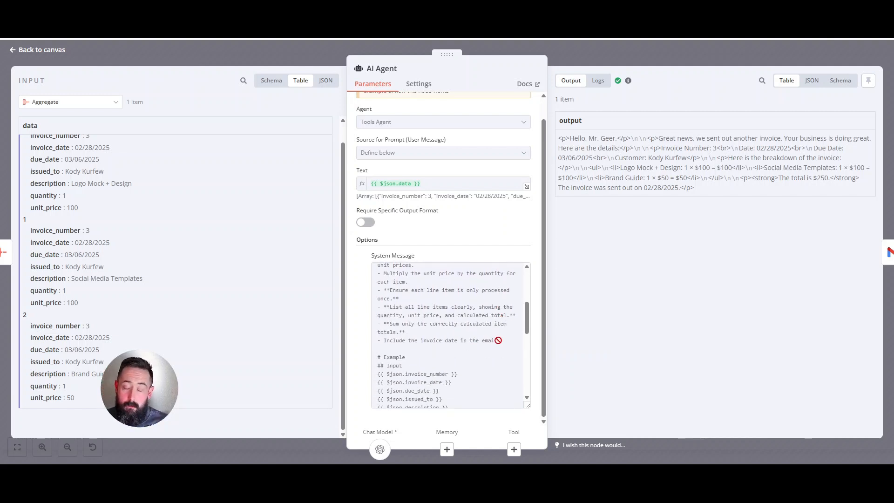
scroll(485, 383, "up", 2)
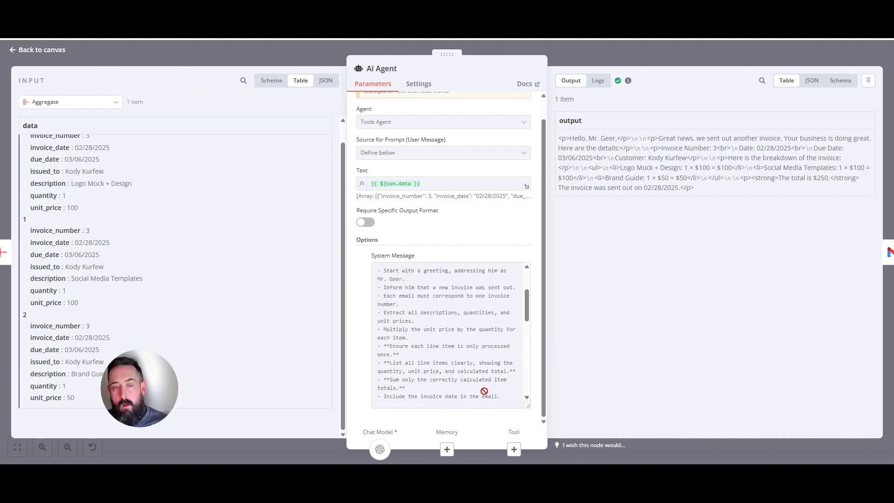
scroll(477, 361, "down", 1)
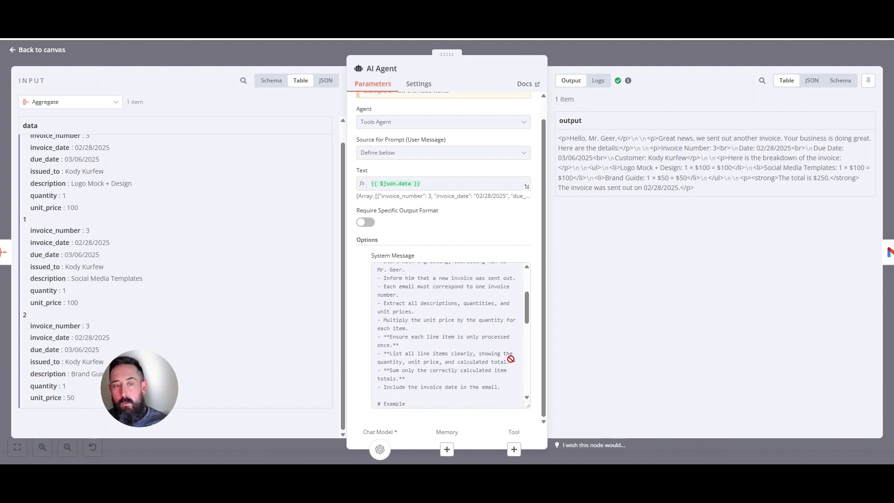
Read the Example section of the system message, from the input field expressions through the end of the HTML output template
scroll(452, 350, "down", 1)
scroll(452, 347, "down", 1)
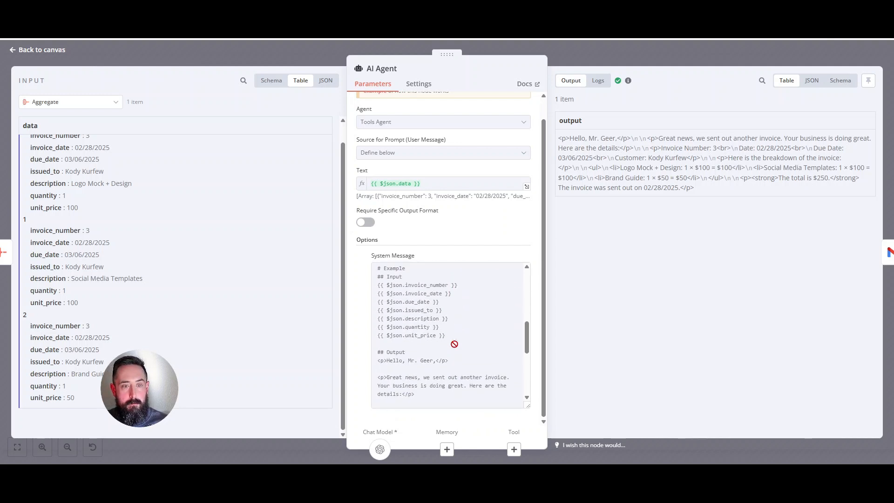
scroll(461, 347, "down", 1)
scroll(468, 351, "up", 1)
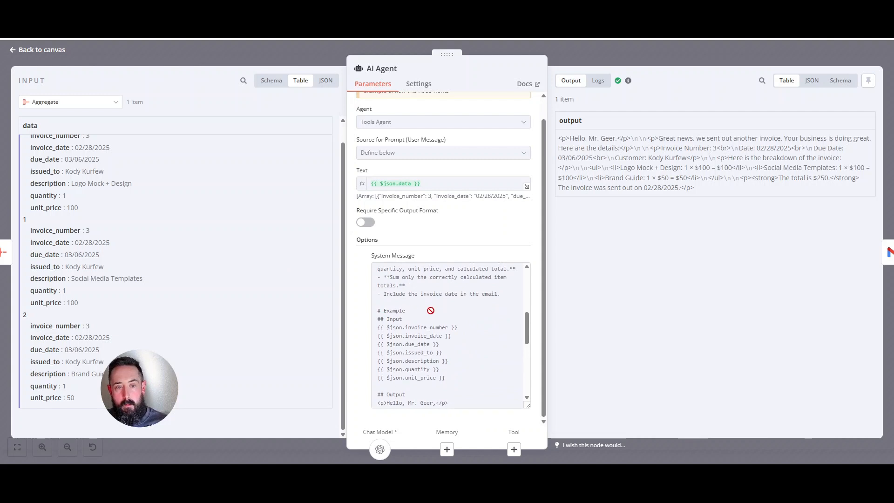
scroll(435, 307, "down", 1)
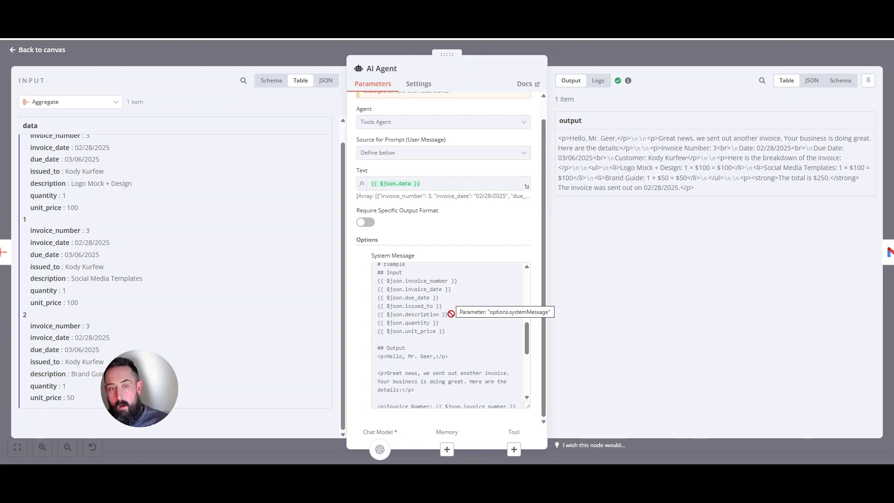
scroll(467, 325, "down", 1)
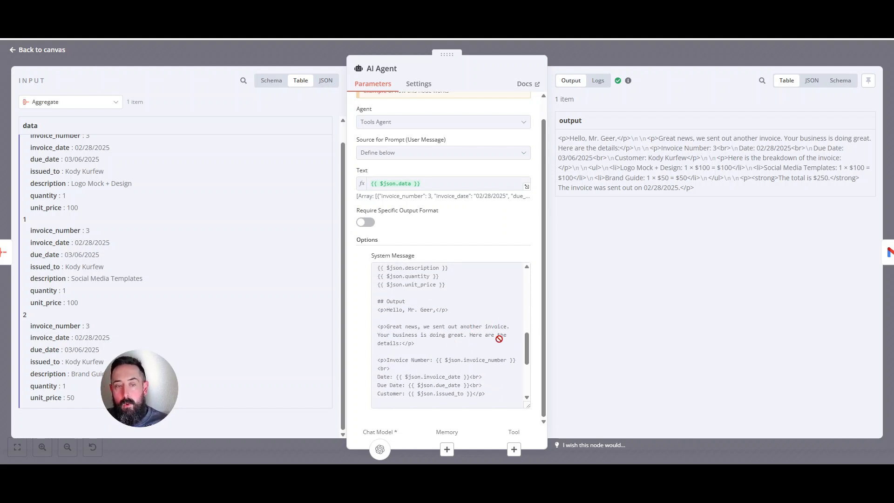
scroll(461, 346, "down", 1)
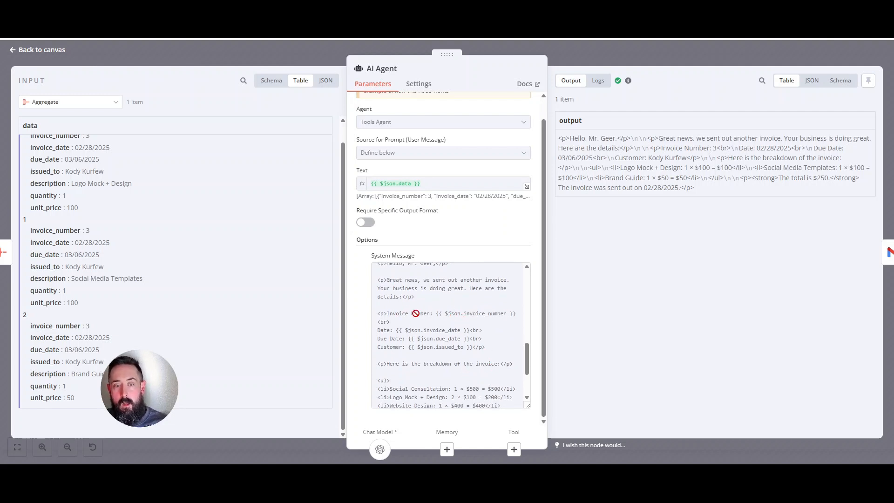
scroll(474, 363, "down", 1)
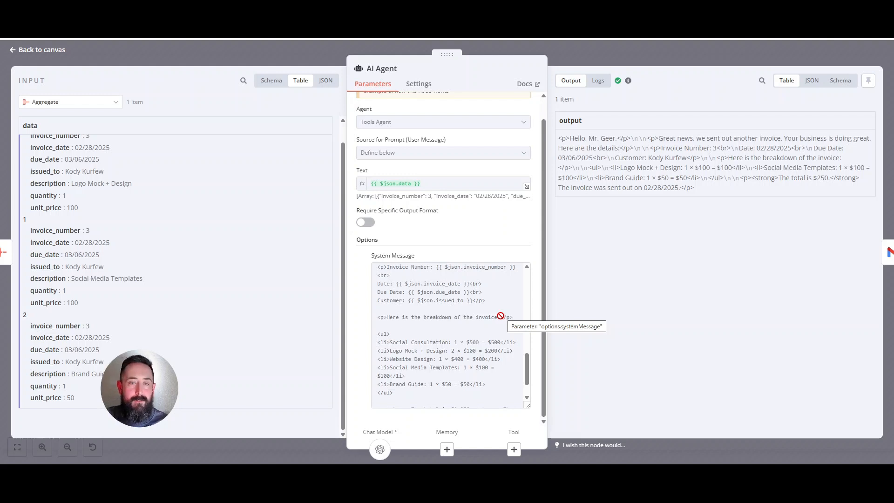
scroll(499, 316, "down", 1)
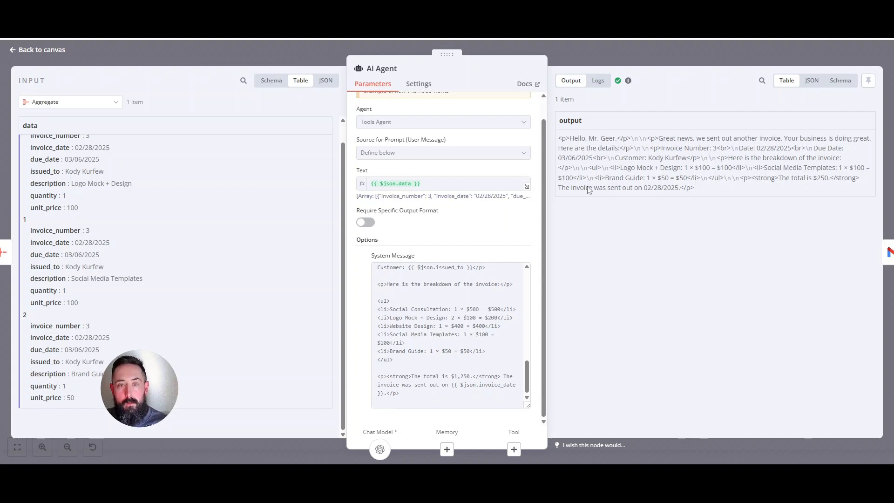
Highlight the AI Agent's generated HTML email output to examine it, clear the selection, and return to the canvas
left_click_drag(704, 187, 561, 137)
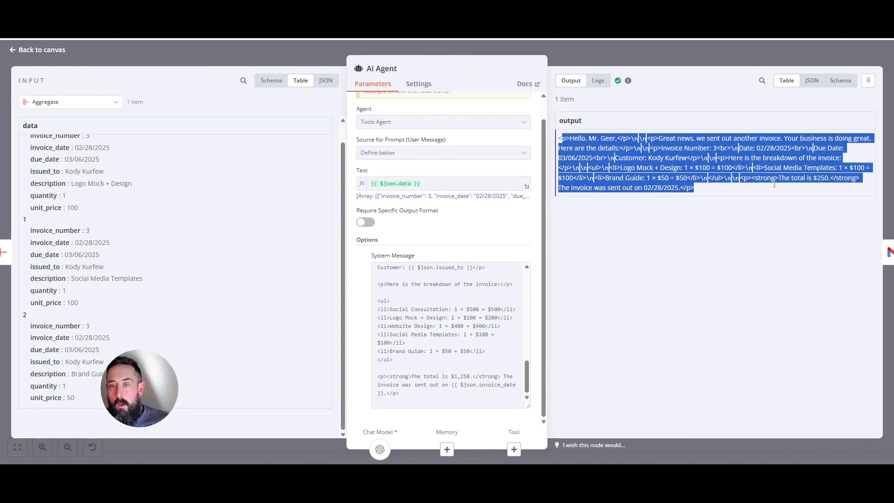
left_click(713, 148)
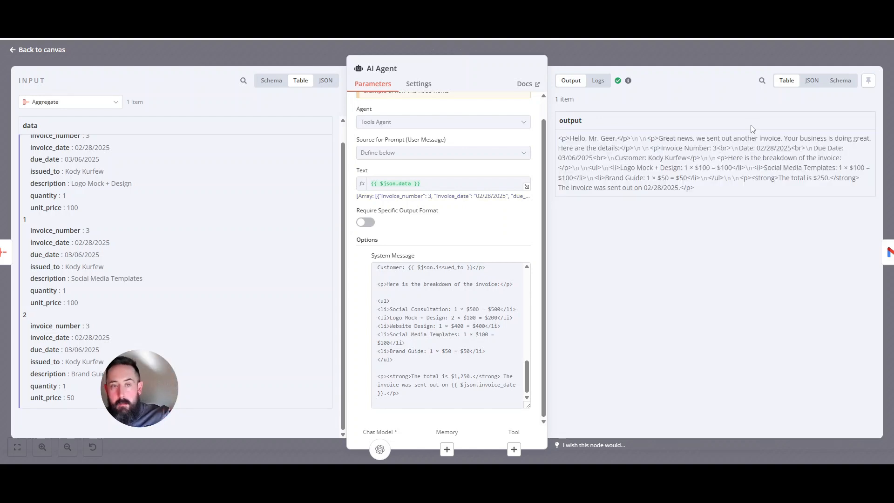
left_click(673, 54)
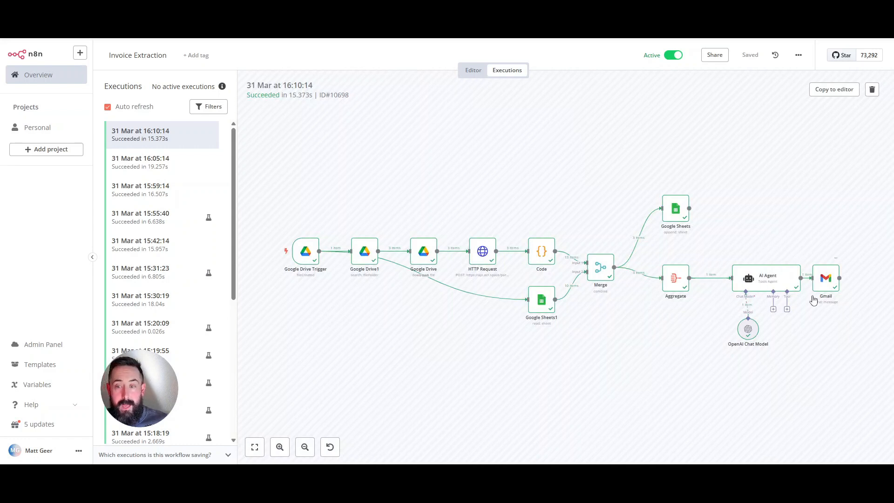
Open the Gmail node, examine the incoming AI Agent output and the send-message parameters, and return to the canvas
left_click(836, 258)
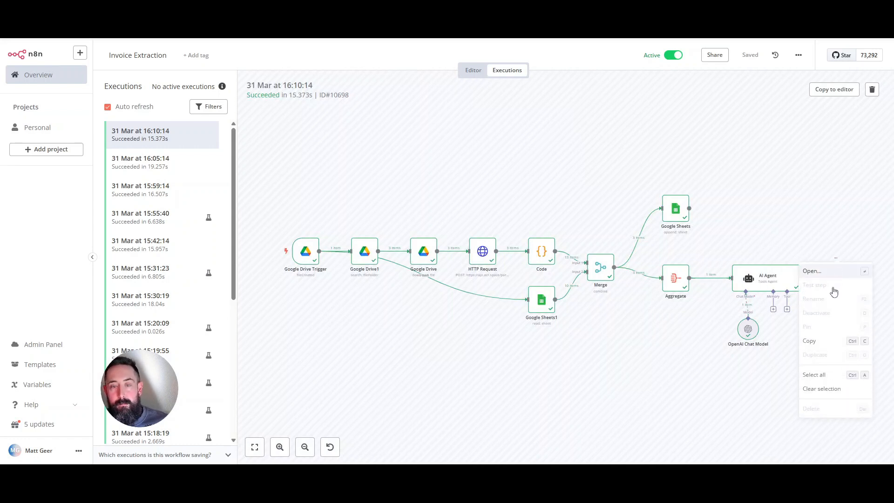
left_click(812, 271)
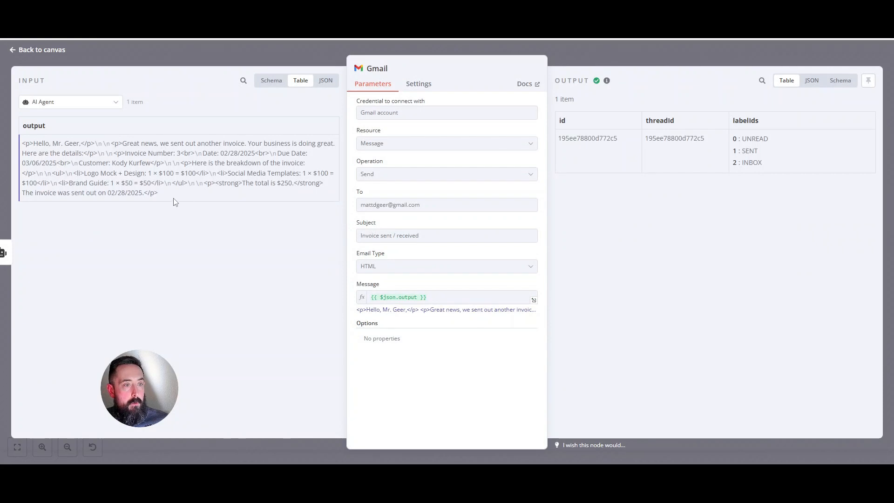
left_click_drag(173, 198, 19, 147)
left_click(173, 237)
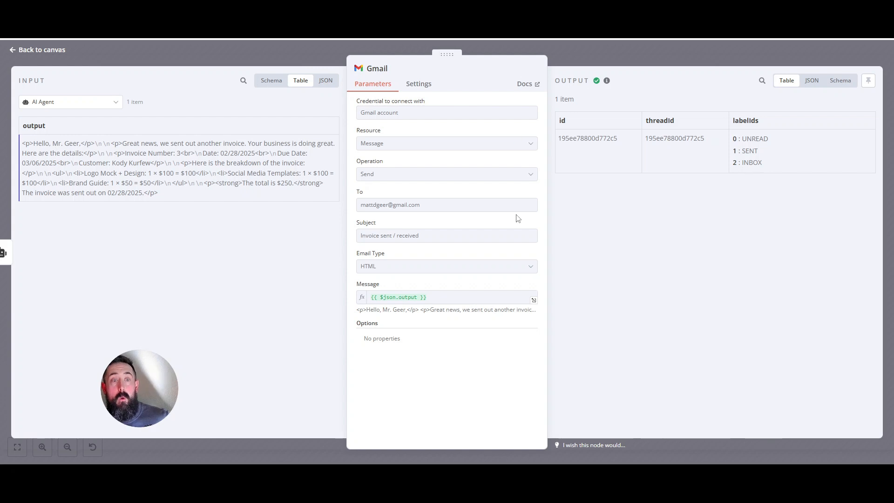
left_click(701, 52)
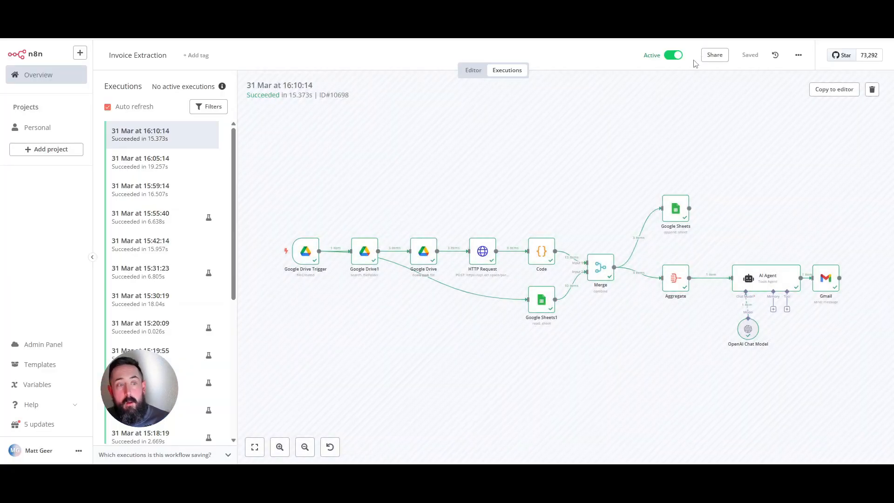